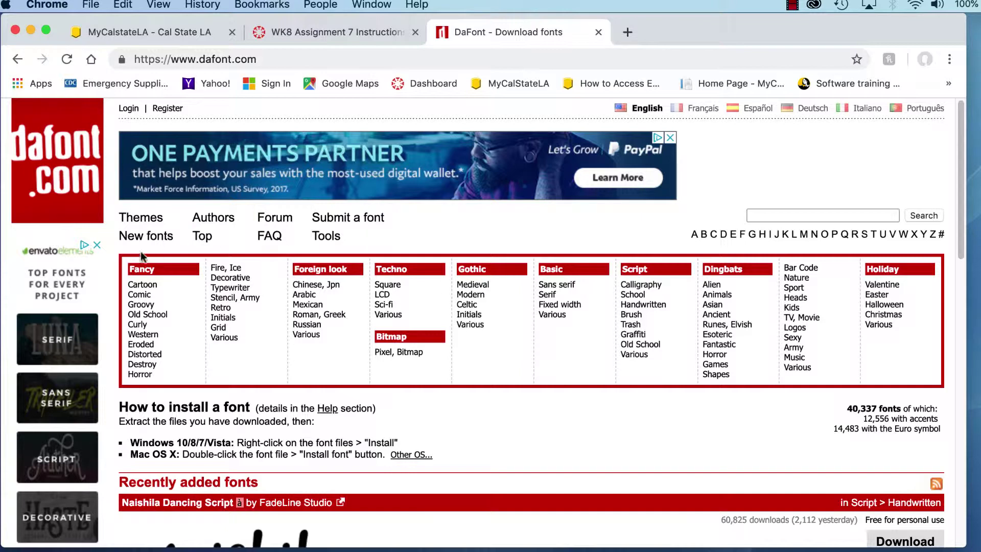
- Open the Techno > Square font category and enable the Public domain / GPL / OFL, 100% Free and Free for personal use filters
left_click(398, 291)
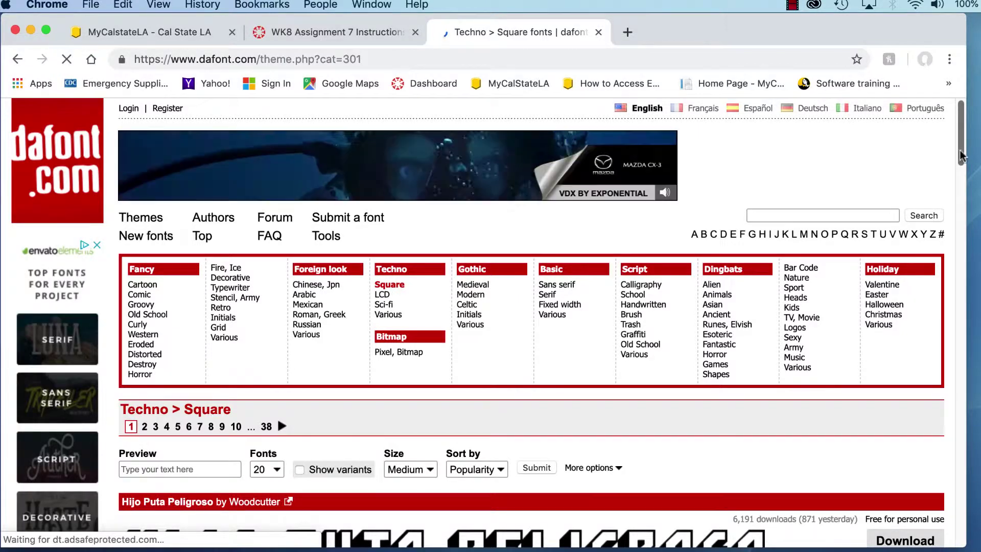
scroll(960, 156, "down", 5)
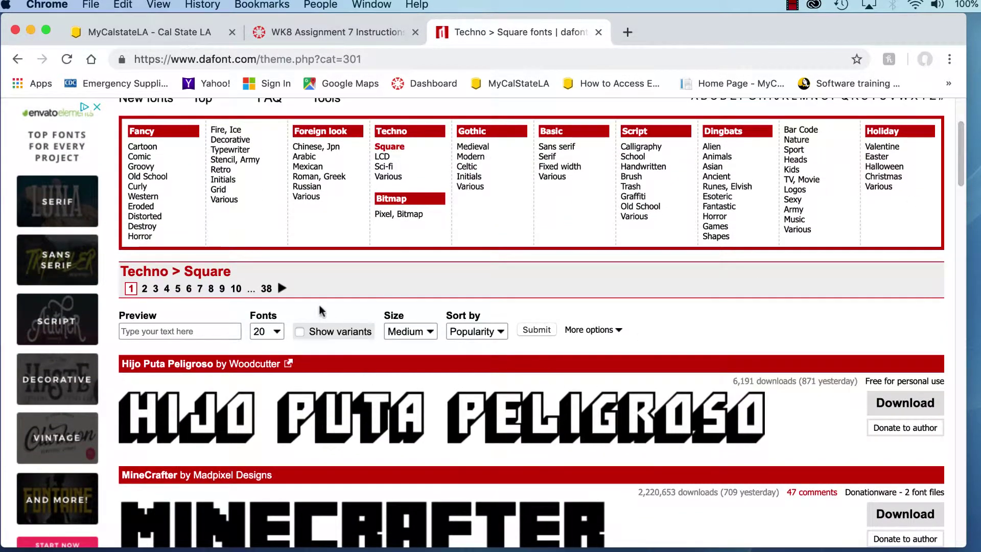
left_click(598, 336)
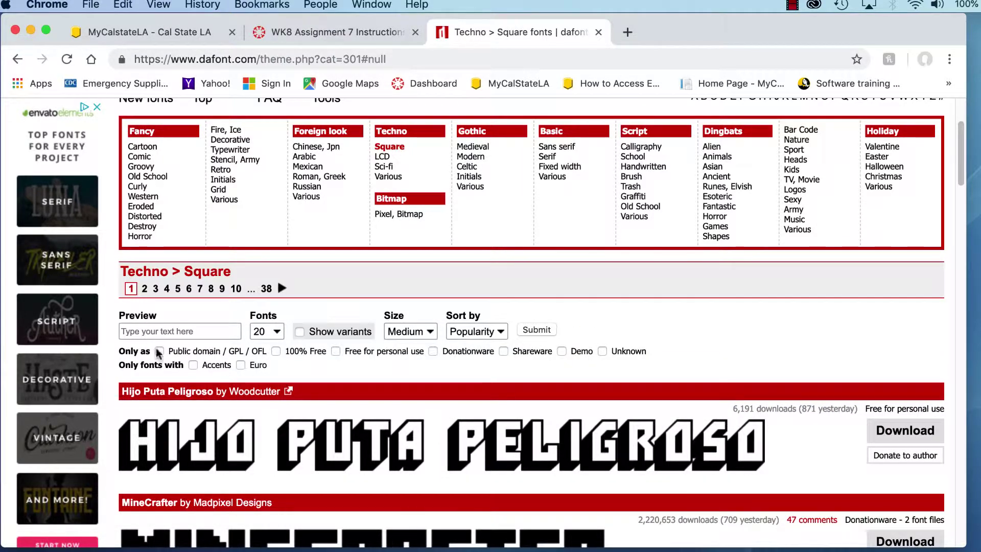
left_click(277, 351)
left_click(335, 351)
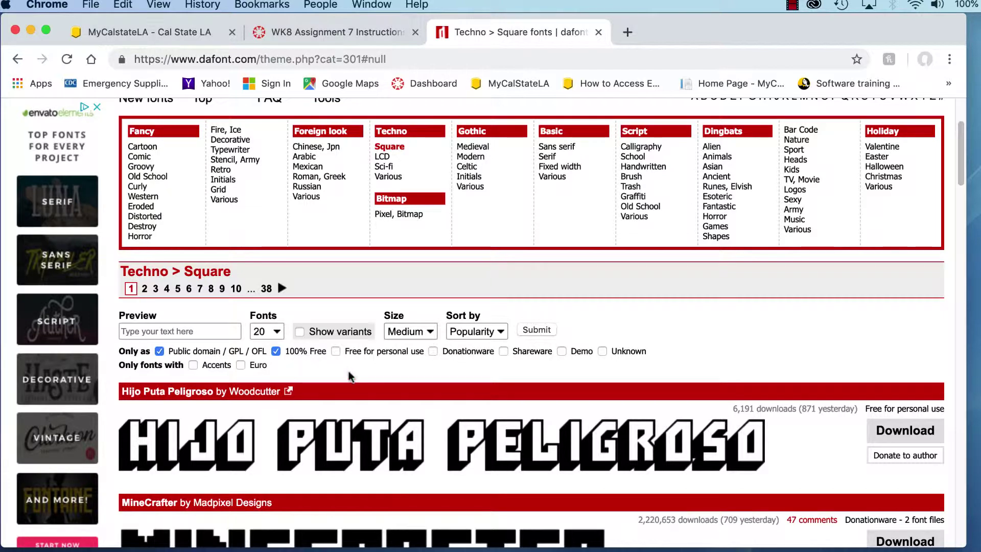
left_click(335, 351)
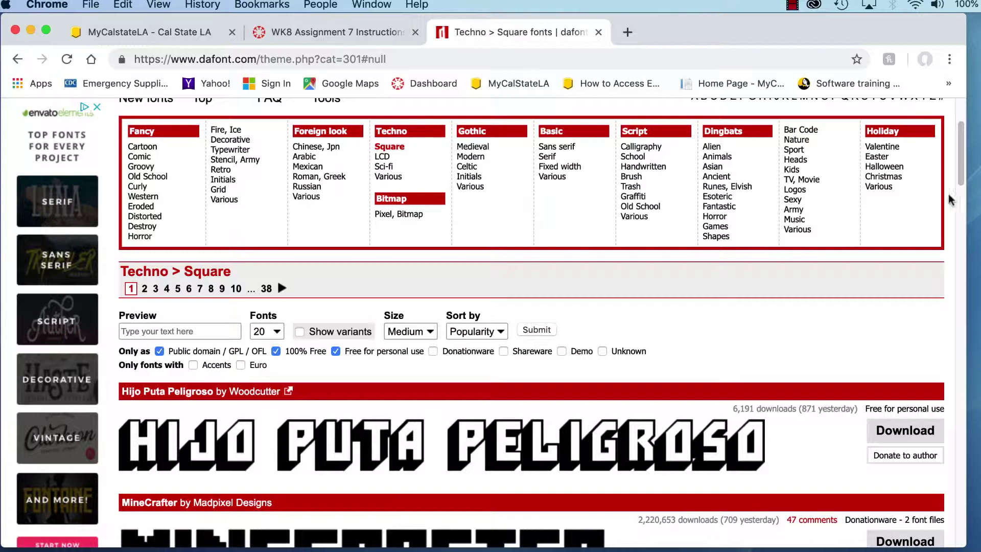
- Set the preview text to "BIG BAD WOLF" and apply it with the licence filters to the Square font list
scroll(913, 227, "down", 2)
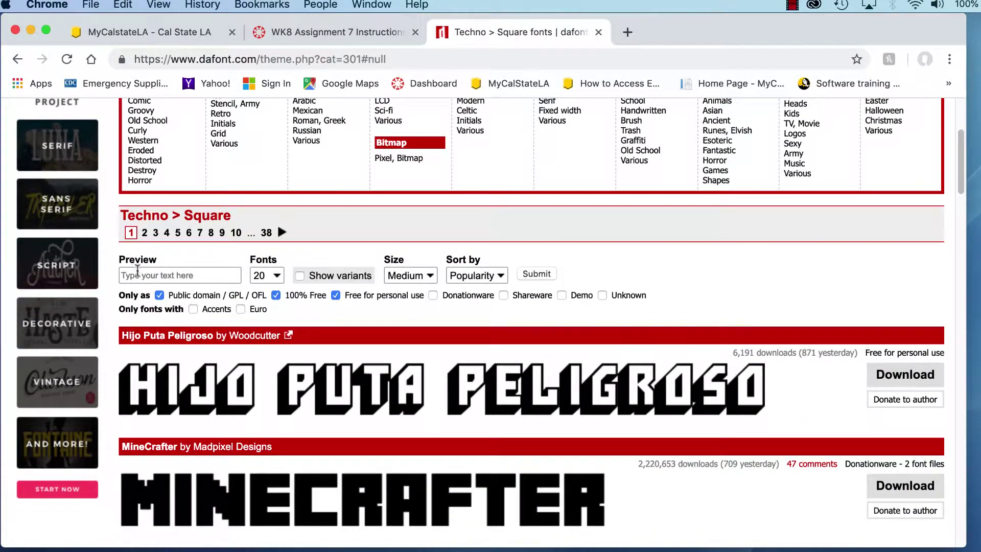
left_click(177, 272)
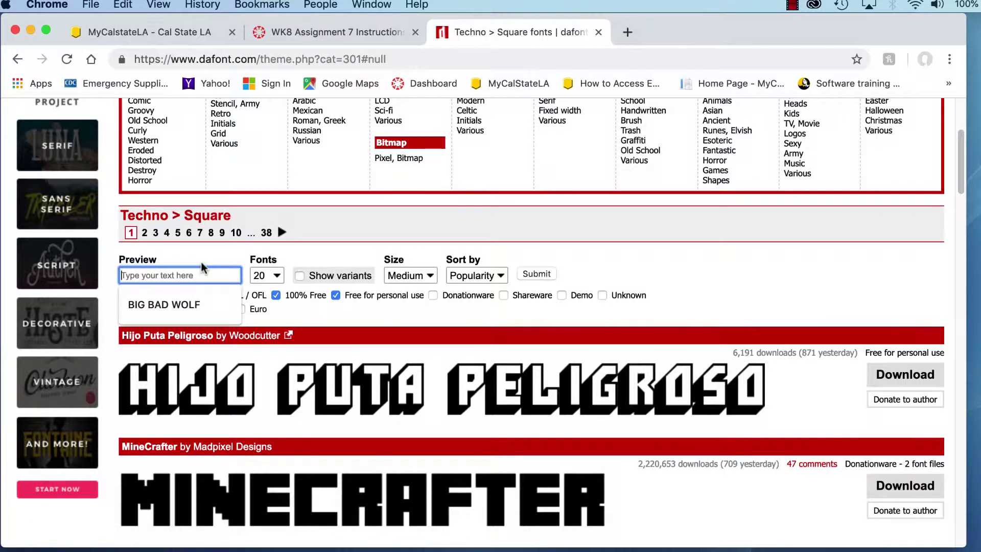
type("Bi")
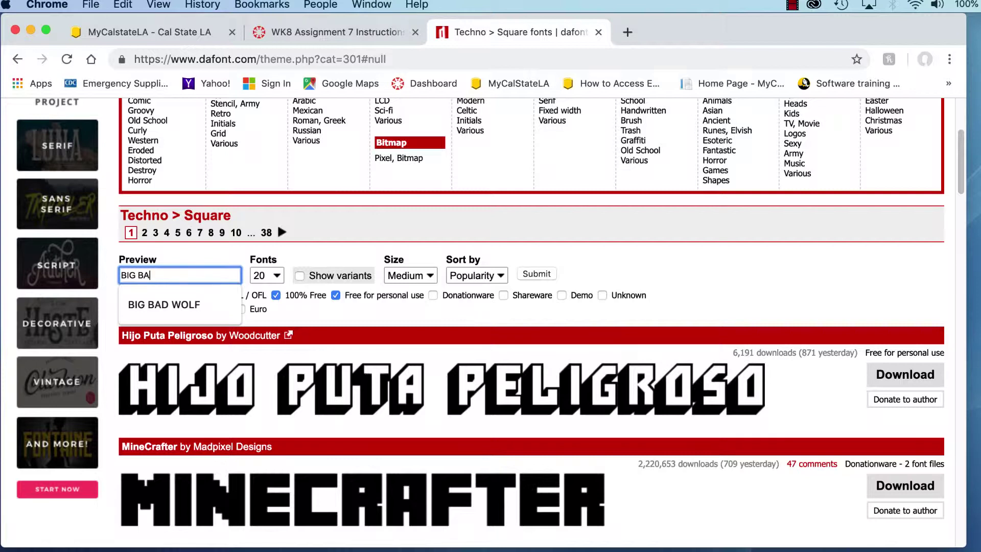
type("G BADWOLF")
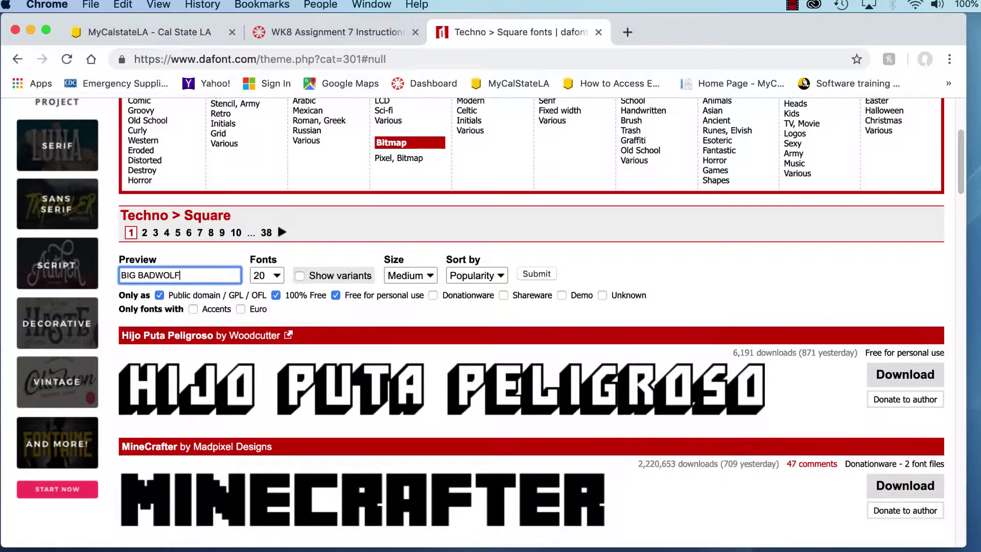
left_click(155, 275)
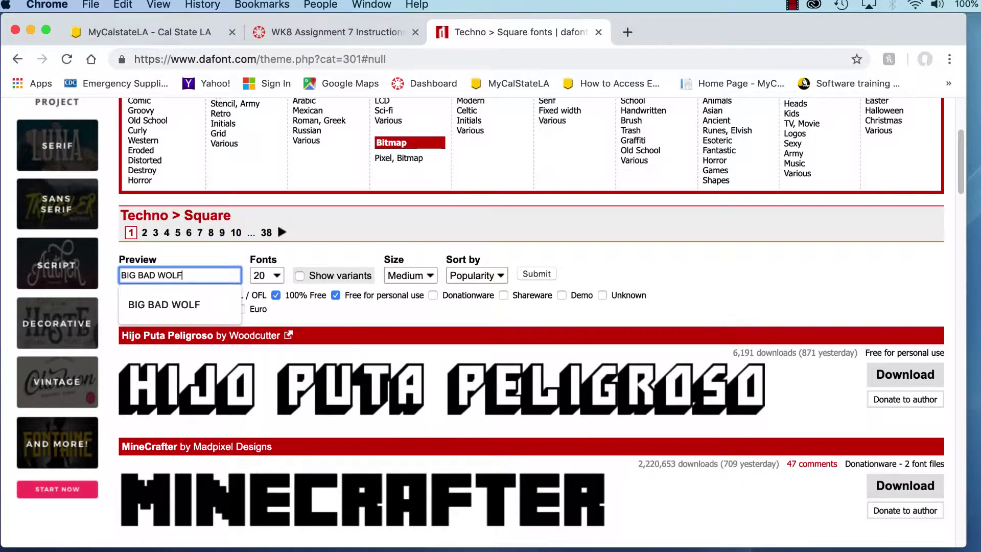
key("Return")
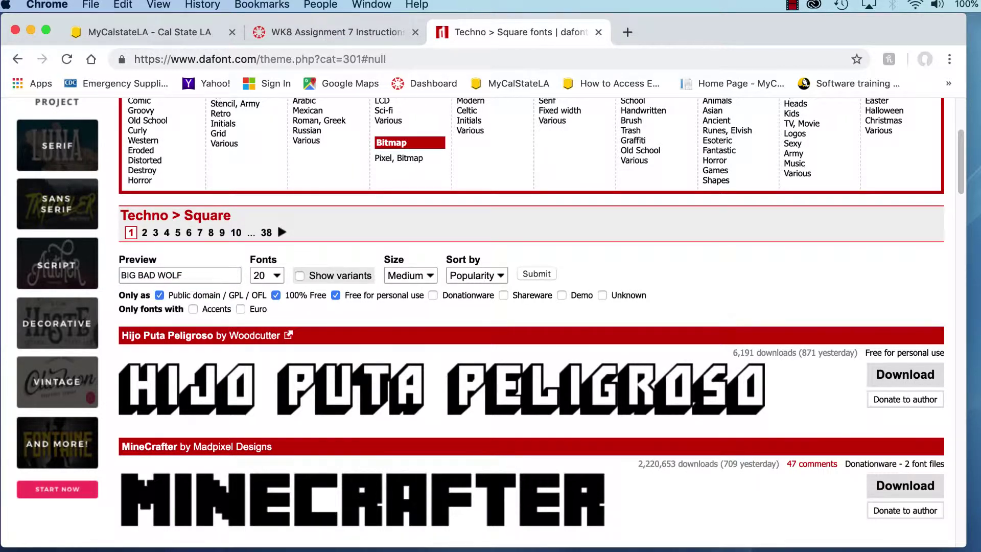
left_click(537, 273)
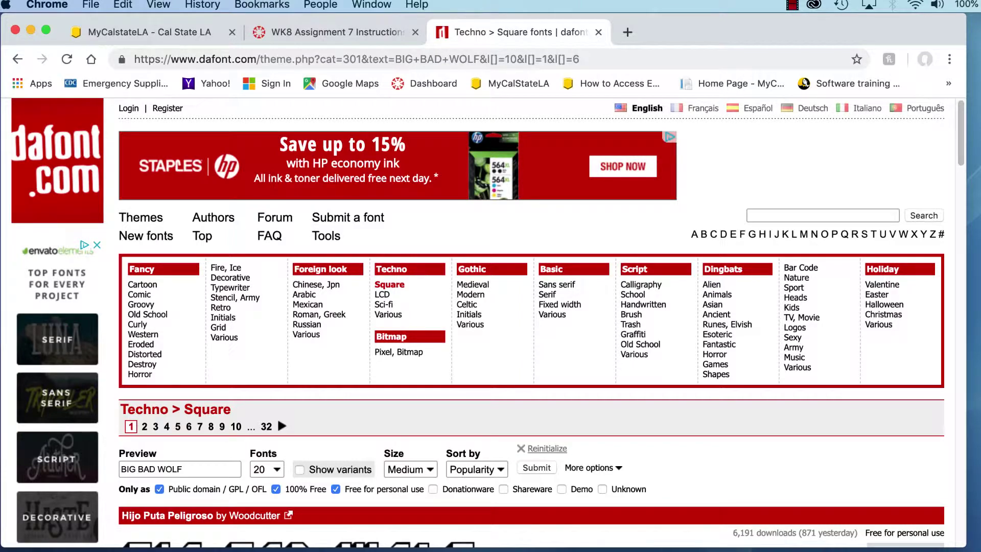
- Look through the "BIG BAD WOLF" previews of the filtered Square fonts
scroll(489, 322, "down", 8)
scroll(489, 321, "down", 9)
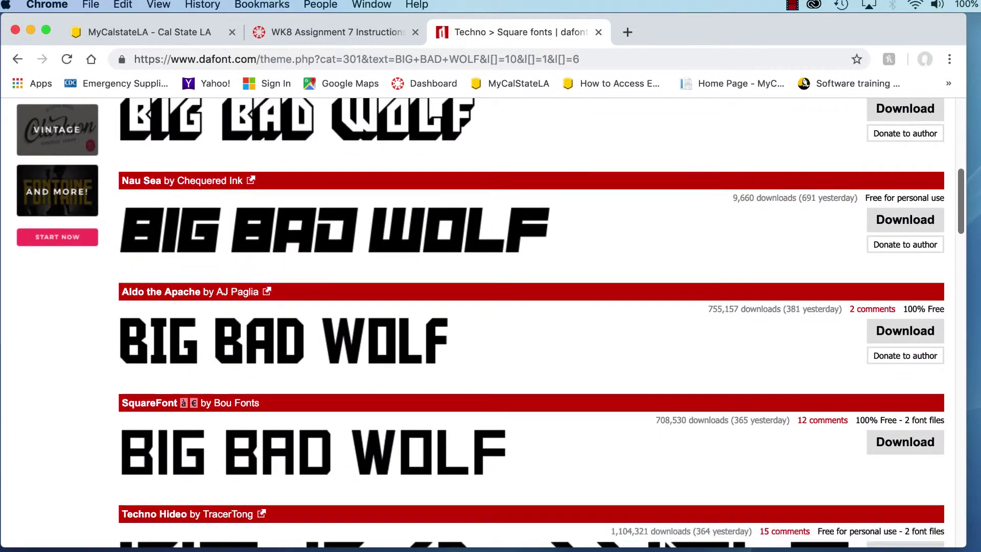
scroll(490, 322, "down", 7)
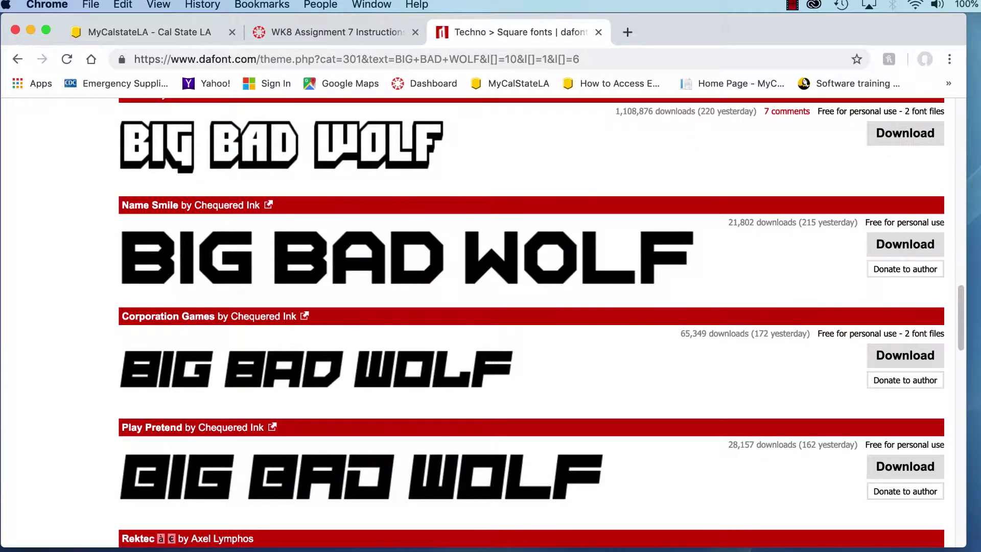
scroll(489, 322, "down", 5)
scroll(489, 321, "down", 10)
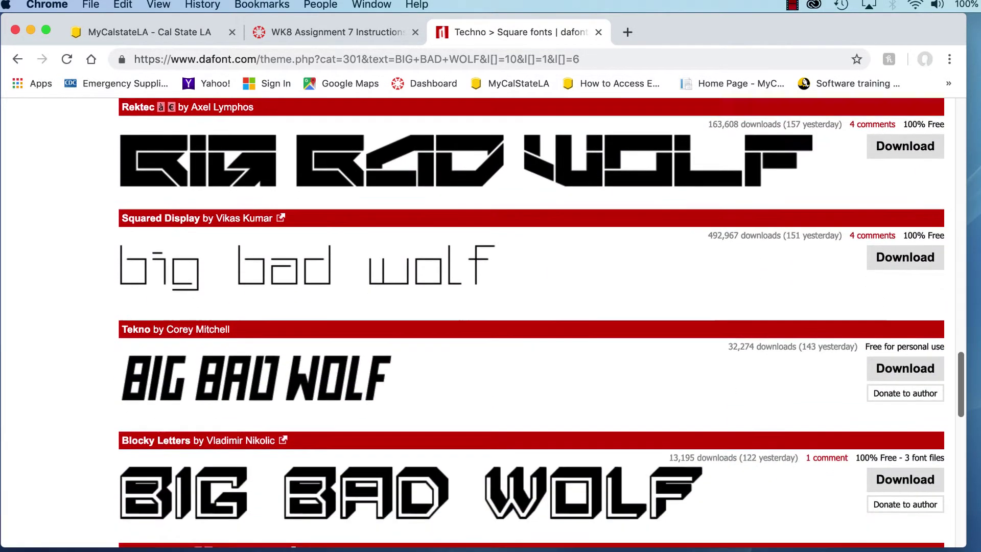
scroll(489, 322, "up", 20)
scroll(489, 322, "up", 6)
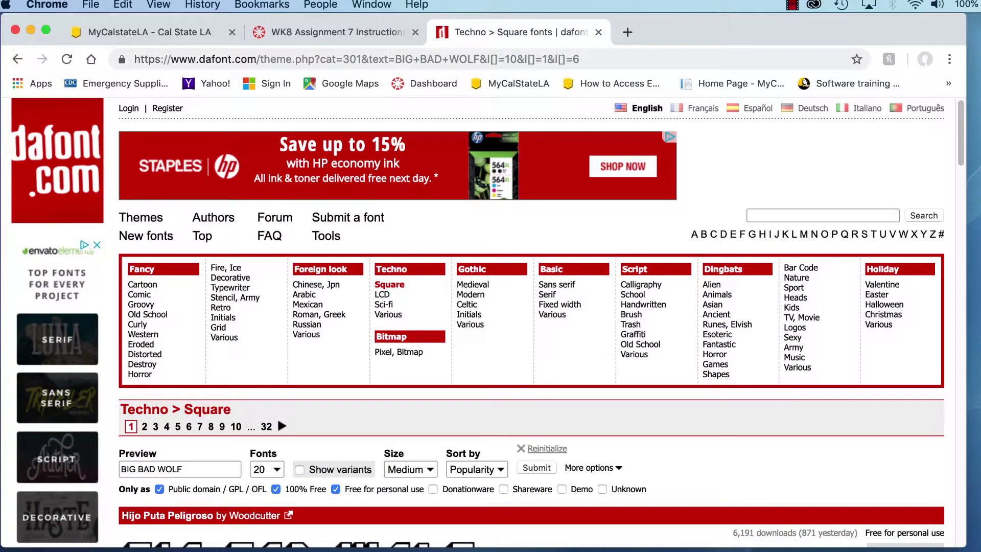
- Search DaFont for the font "power chord"
left_click(822, 216)
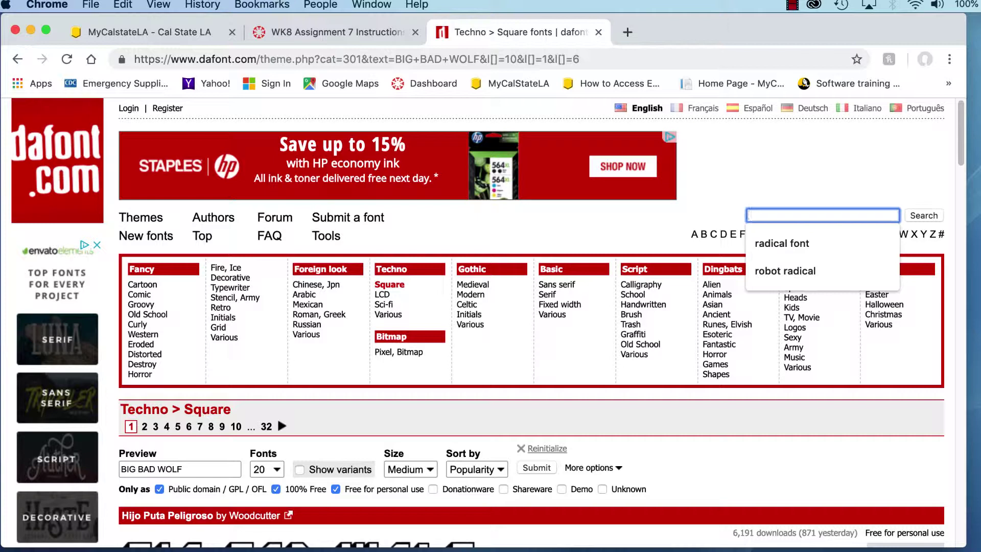
type("power chord")
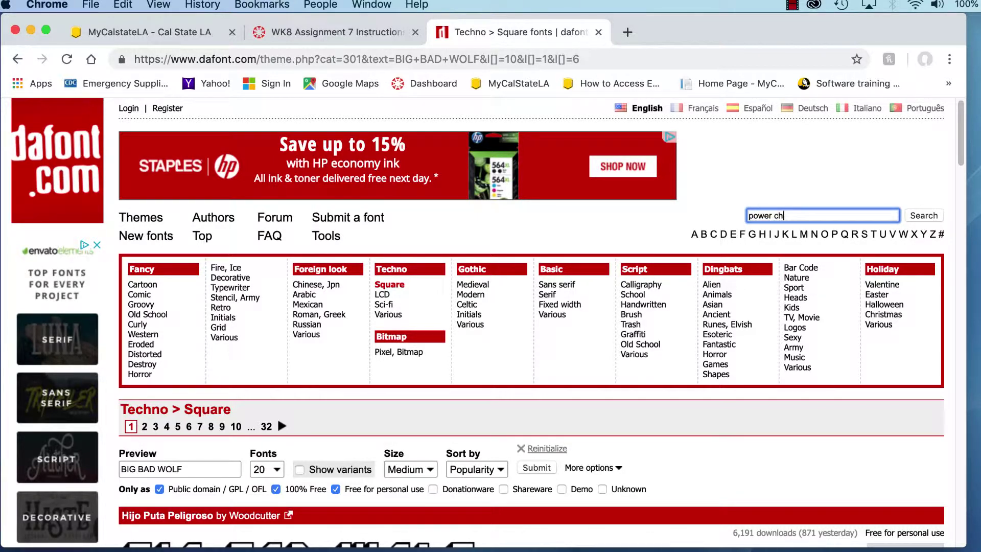
left_click(923, 214)
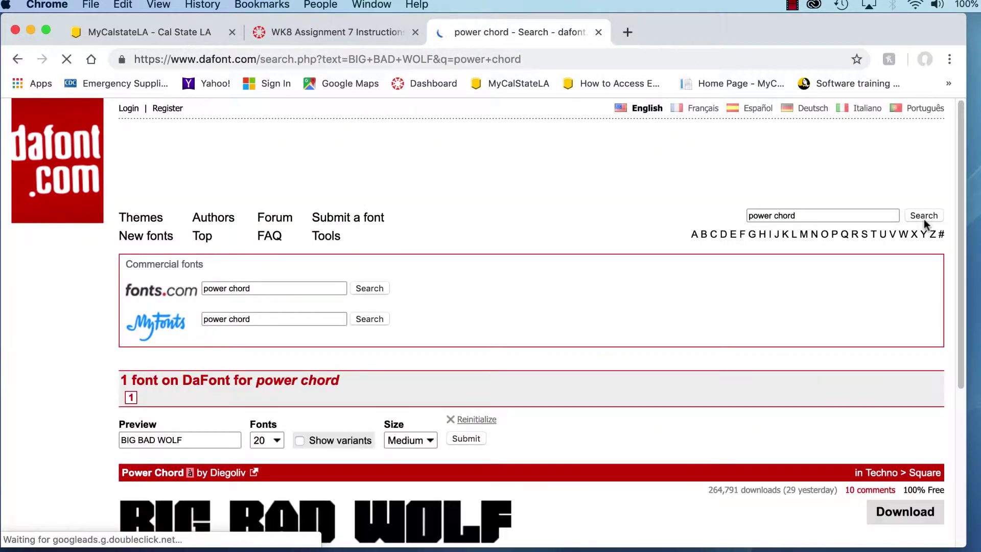
- Download the Power Chord font and save powerchord.zip to the Desktop
scroll(954, 266, "down", 5)
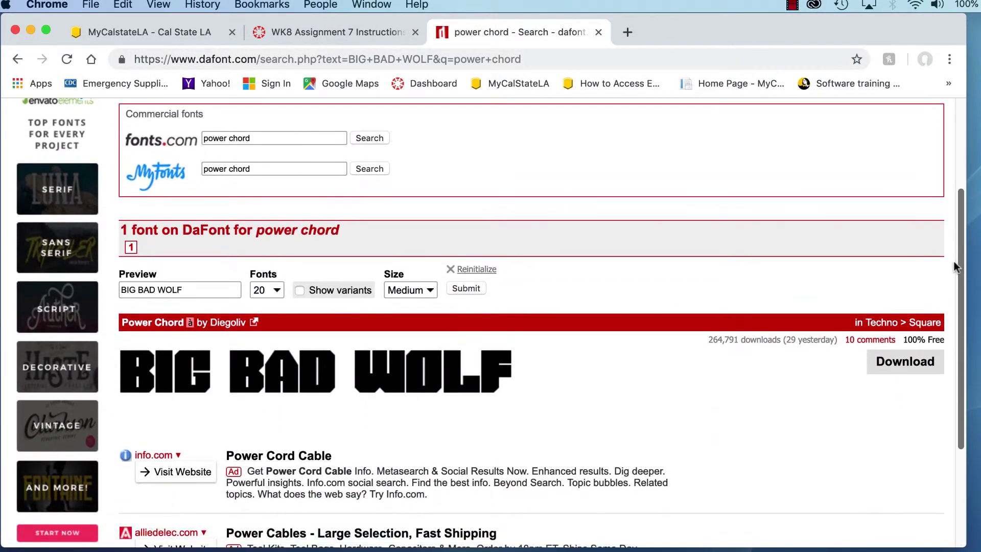
scroll(954, 266, "down", 1)
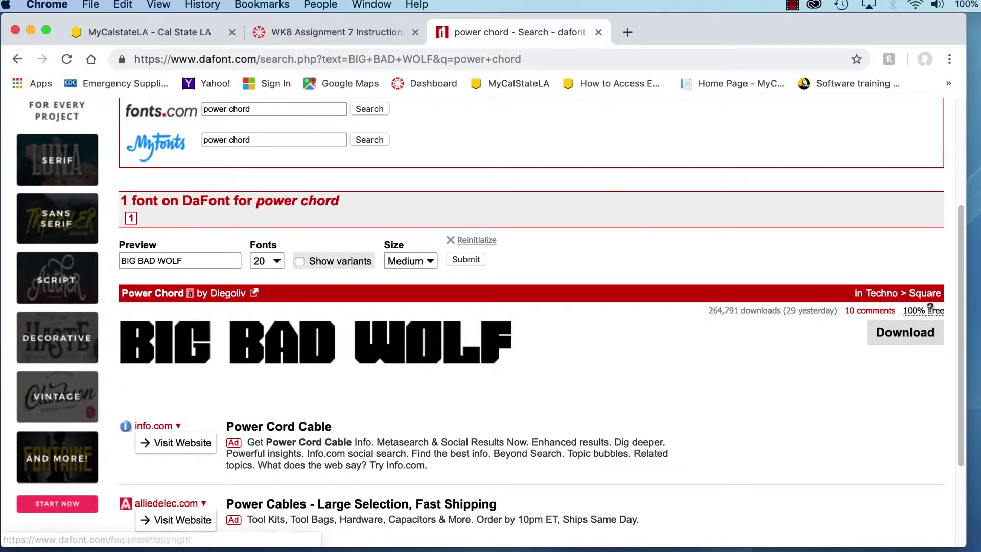
left_click(903, 337)
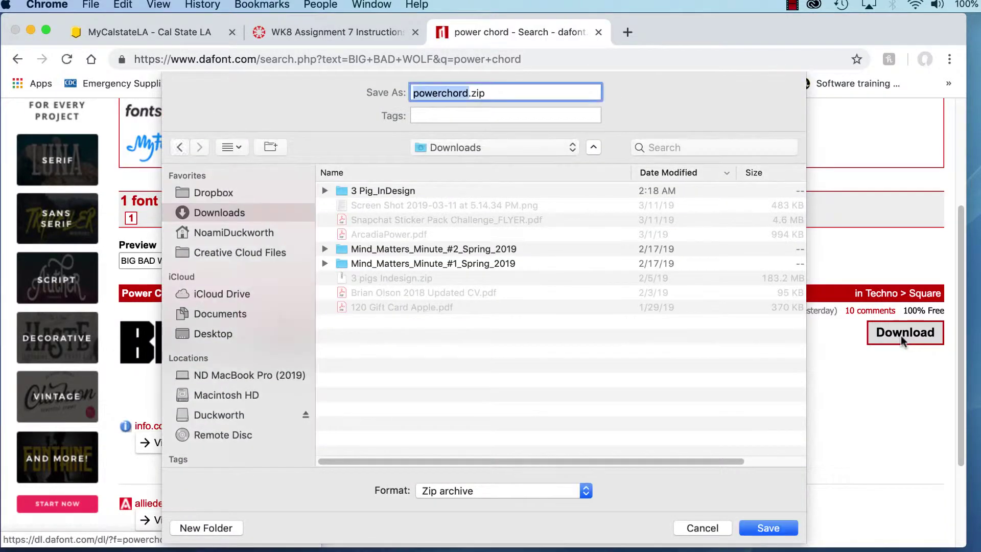
left_click(215, 335)
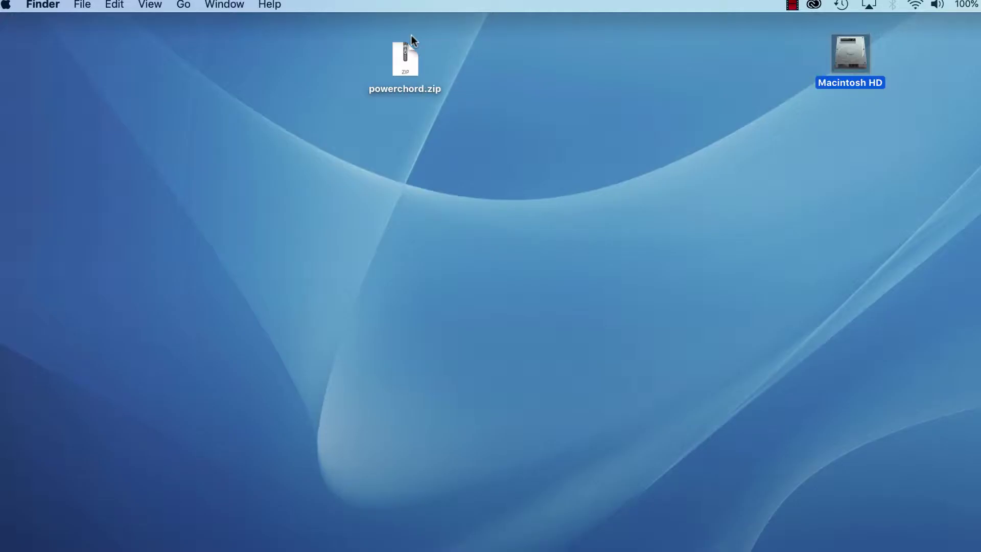
- Extract powerchord.zip on the desktop and place the resulting powerchord folder beside the archive
left_click(407, 66)
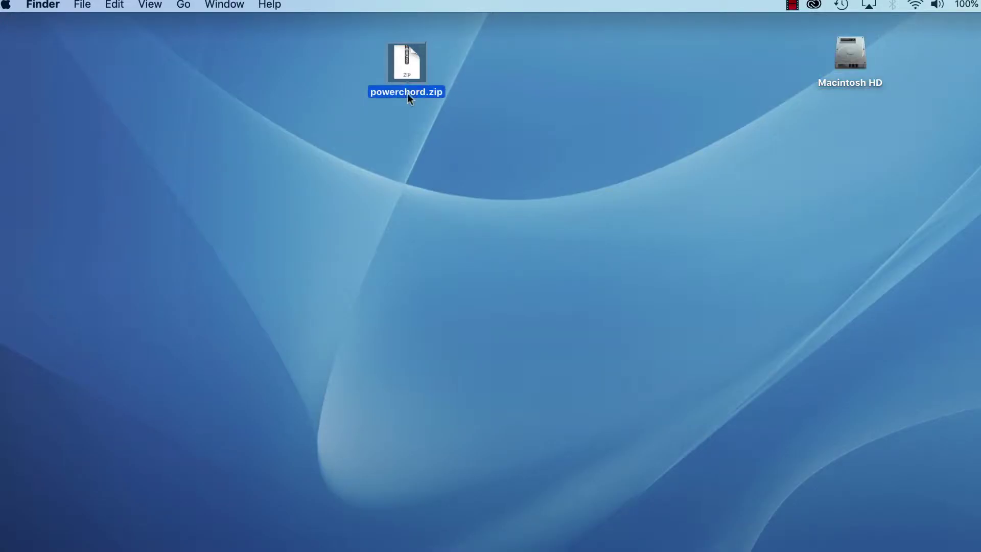
double_click(404, 68)
left_click_drag(416, 76, 504, 78)
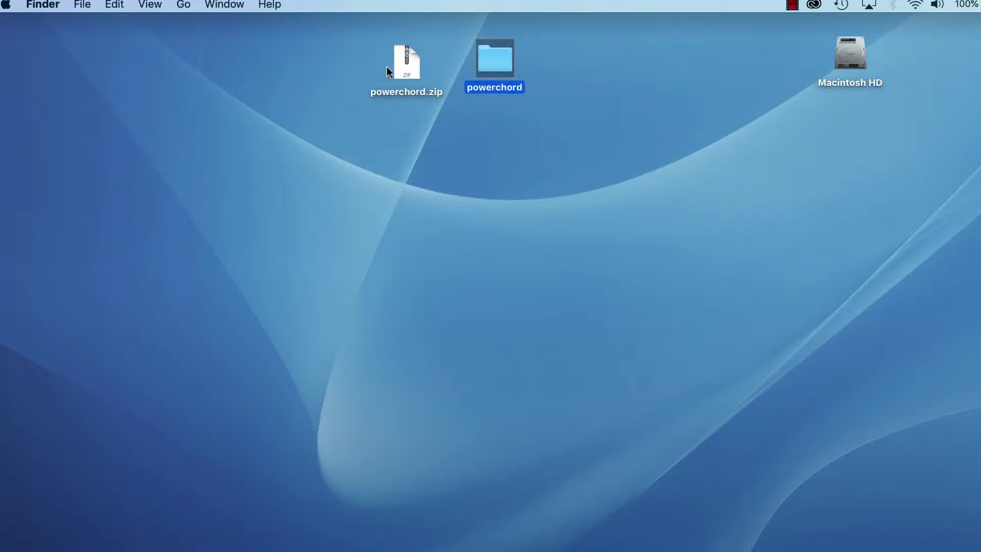
- Open the powerchord folder to examine its font files, and close its window
double_click(492, 59)
left_click_drag(535, 129, 351, 99)
left_click(325, 96)
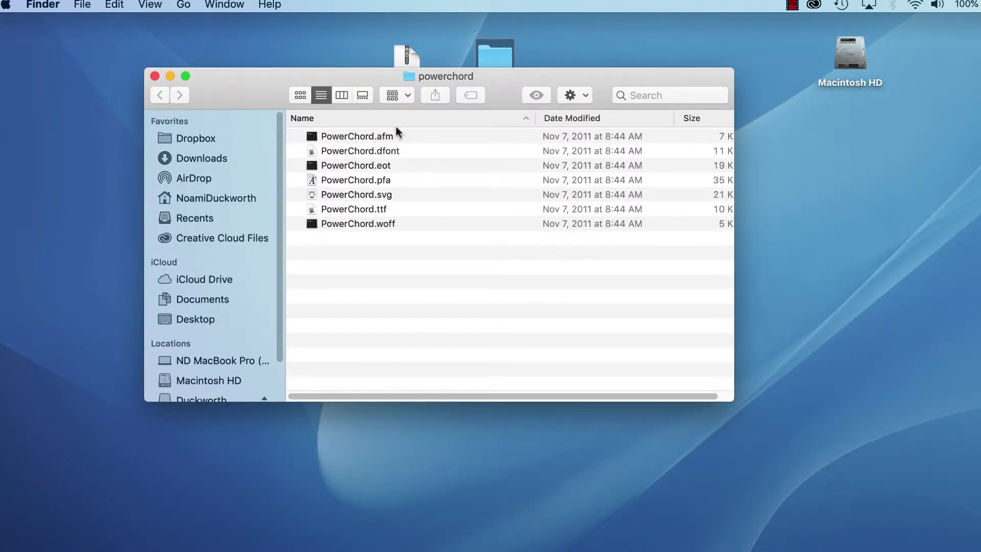
left_click_drag(571, 73, 572, 37)
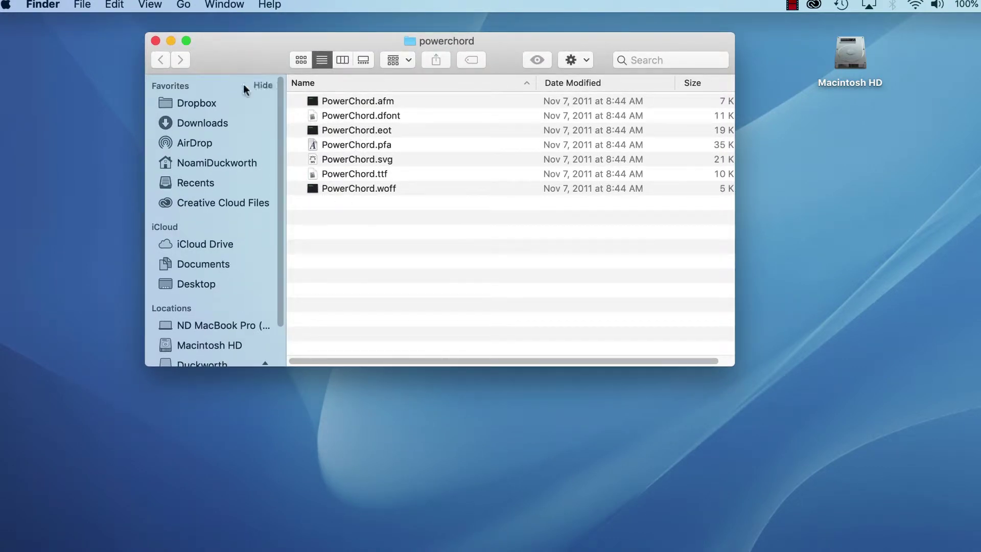
left_click(156, 40)
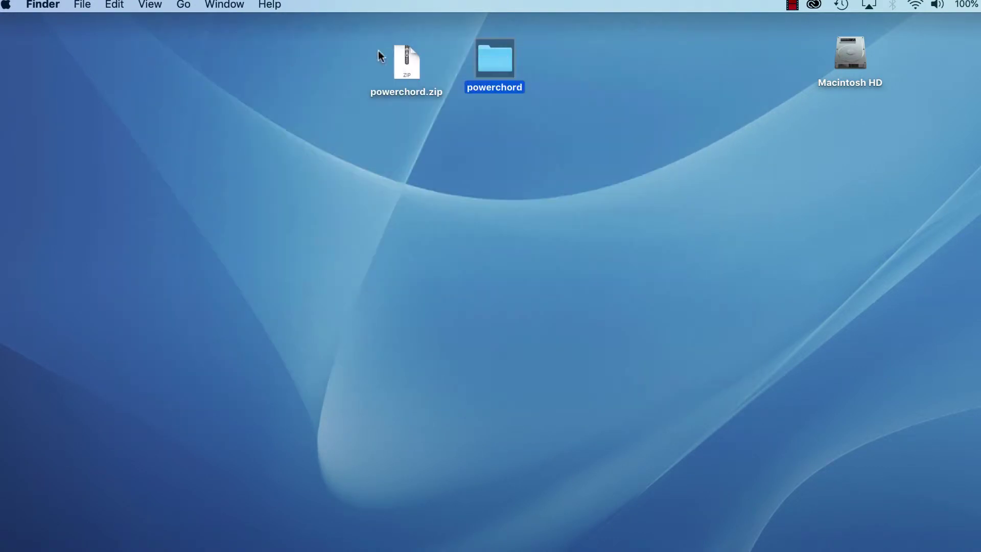
- Launch Font Book from the Applications folder and reposition its window on the desktop
left_click(847, 50)
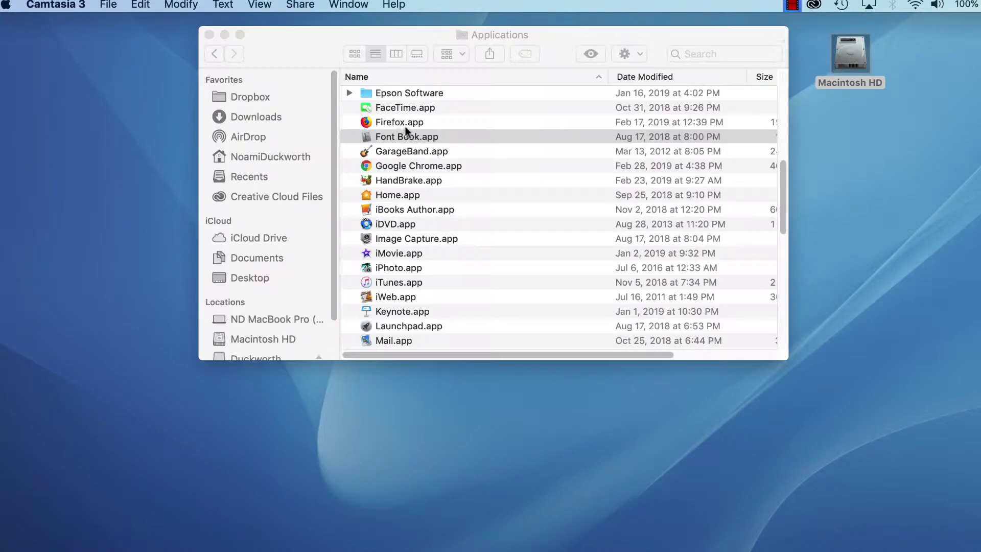
left_click(406, 137)
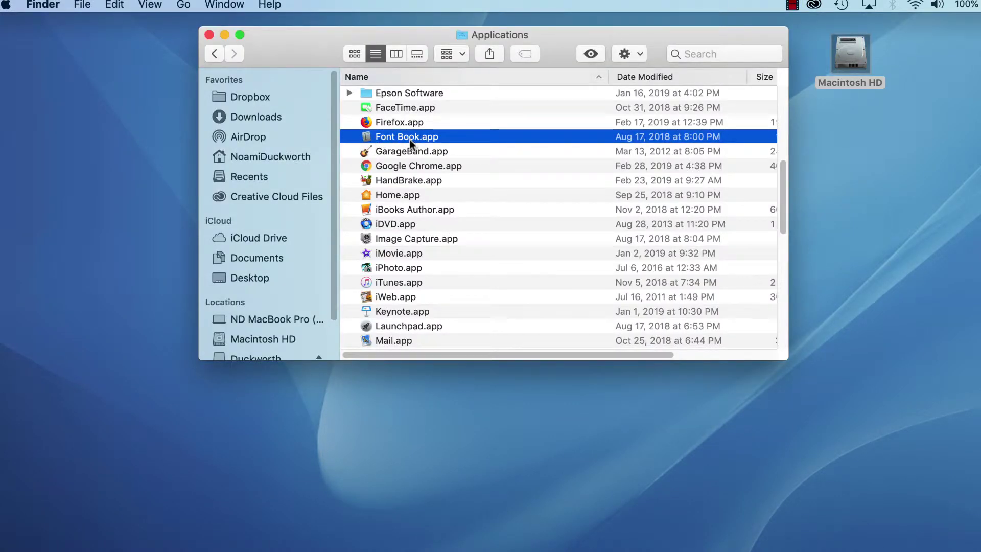
double_click(366, 136)
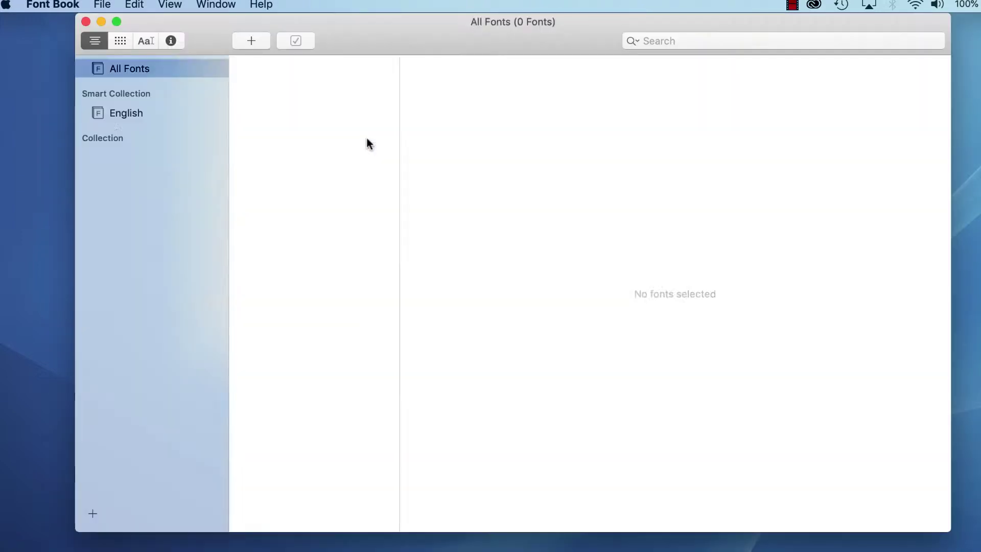
left_click_drag(389, 38, 336, 46)
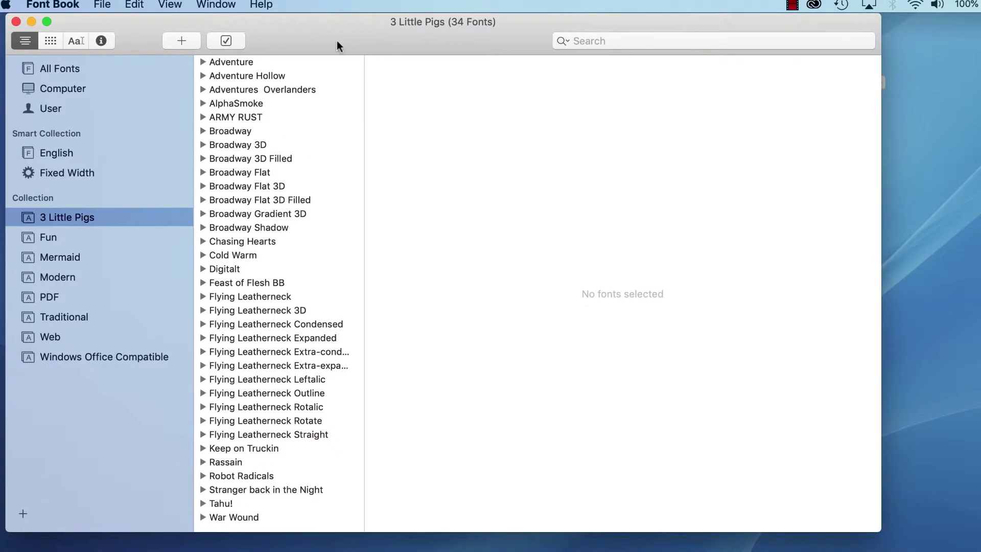
- Review the fonts in each collection from 3 Little Pigs through Fun, Mermaid, Modern, PDF, Traditional and Web
left_click(41, 215)
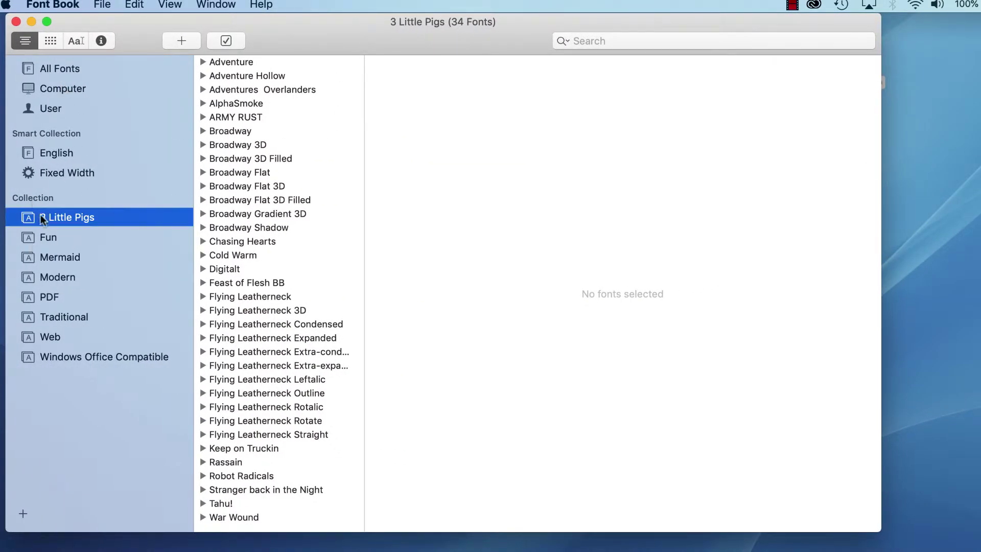
left_click(48, 237)
left_click(53, 257)
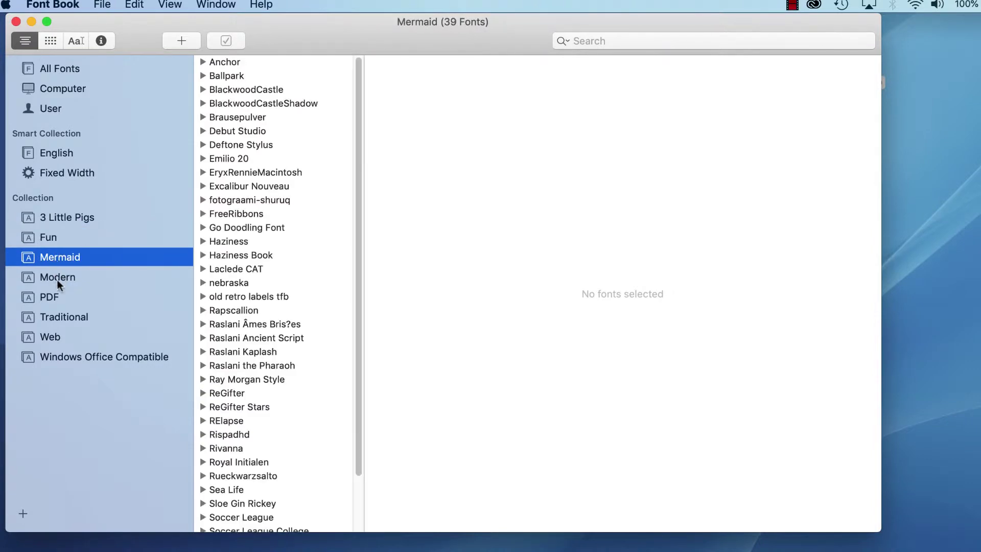
left_click(57, 279)
left_click(53, 299)
left_click(53, 317)
left_click(55, 336)
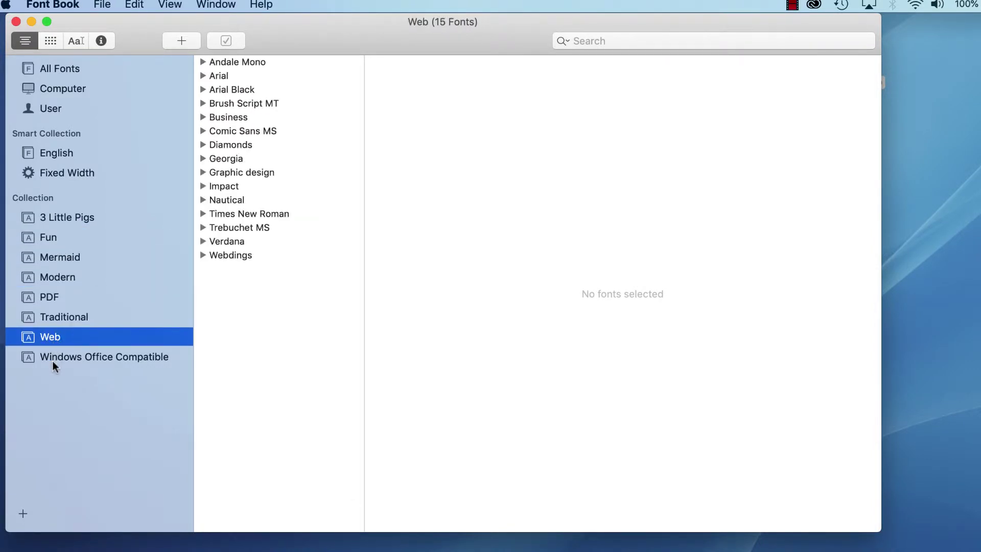
- Create a new font collection and keep the default name Unnamed Collection
left_click(29, 220)
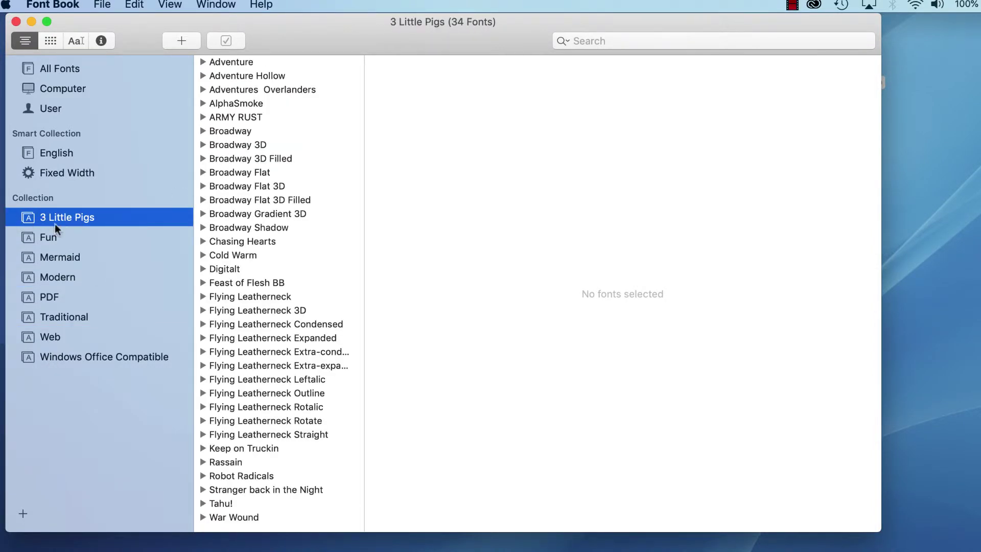
mouse_move(76, 218)
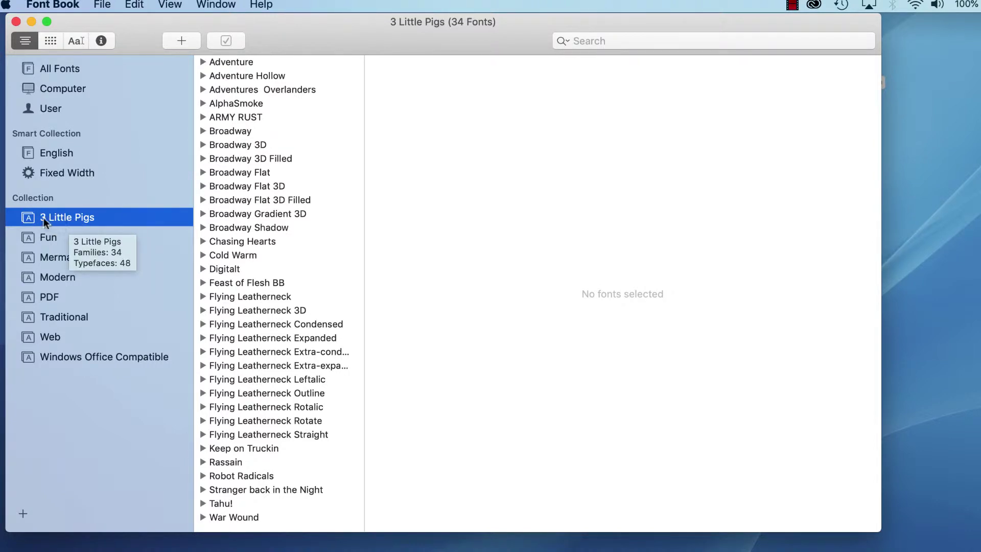
left_click(102, 5)
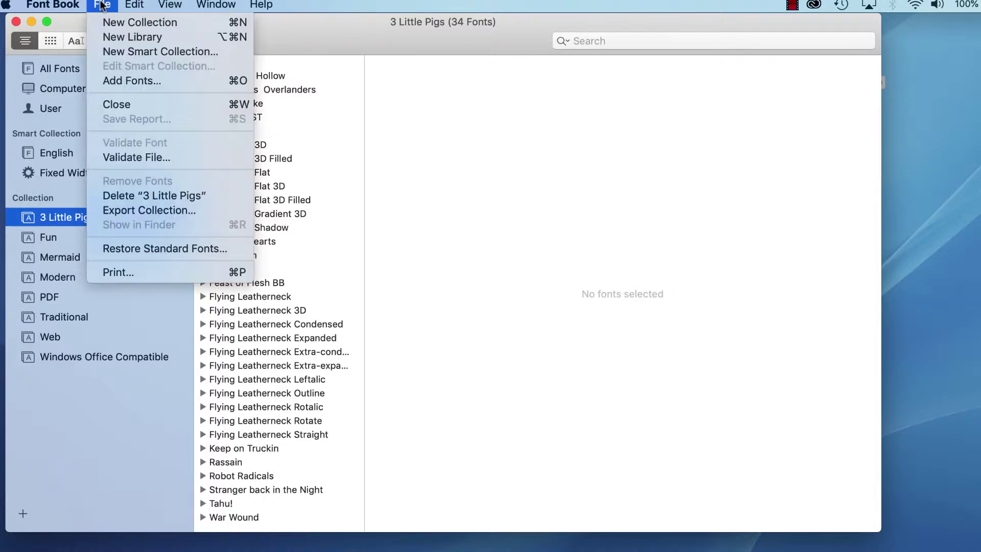
left_click(115, 22)
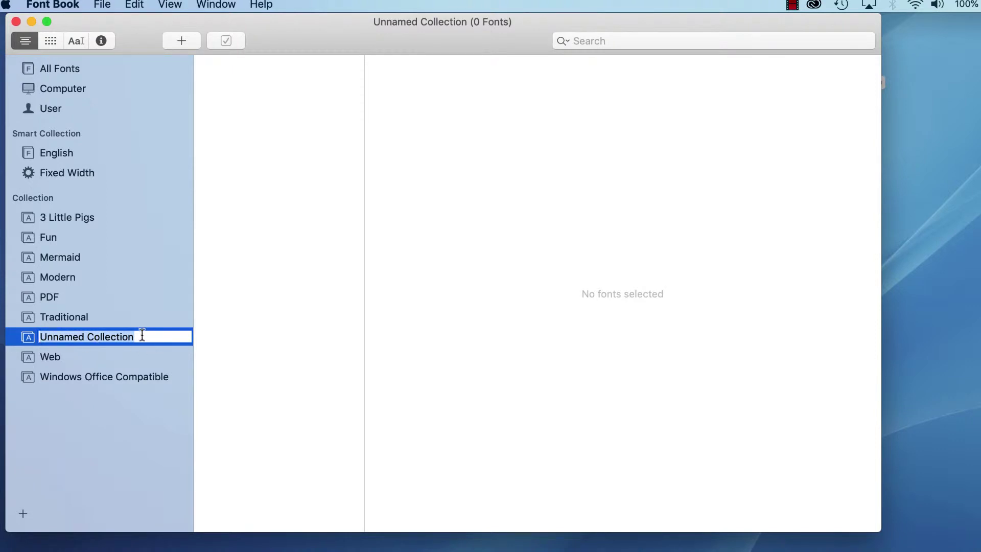
key("Return")
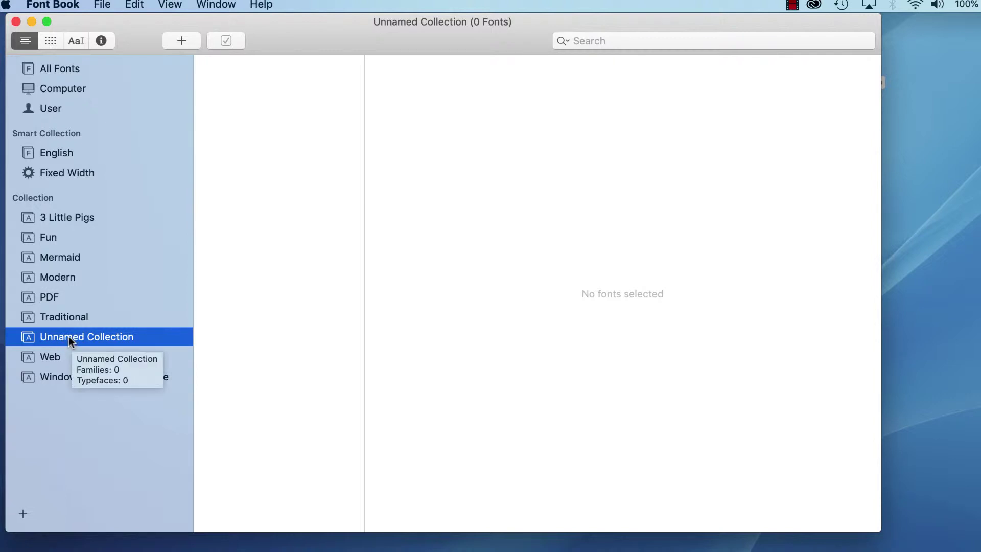
- Select the 3 Little Pigs collection and briefly move the window aside to check the powerchord folder on the desktop
left_click(68, 216)
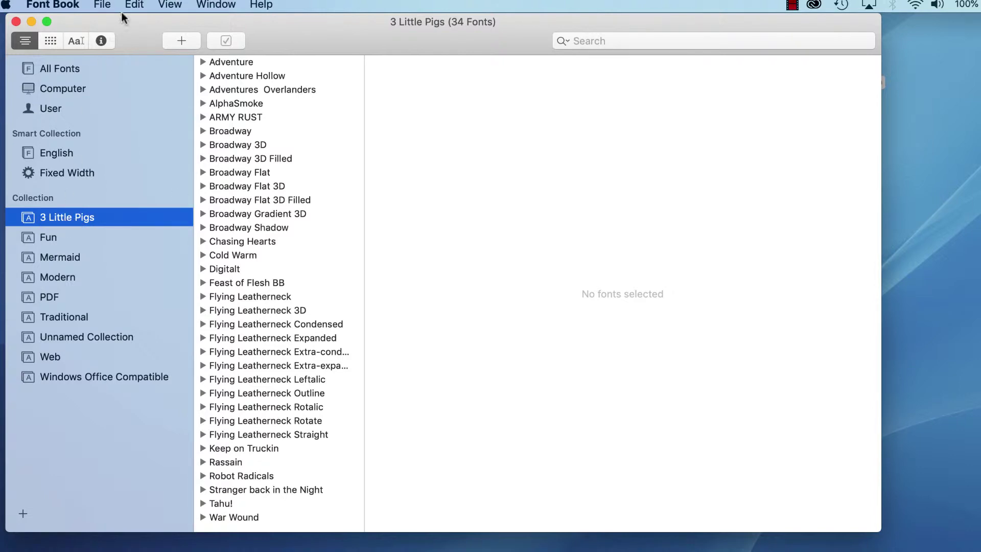
left_click_drag(148, 27, 144, 220)
left_click(209, 35)
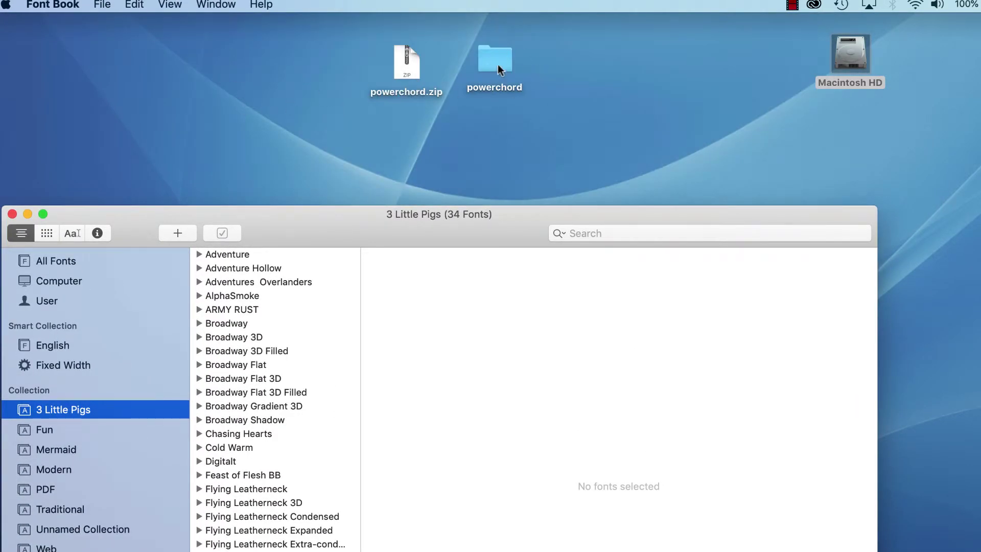
left_click_drag(285, 223, 305, 44)
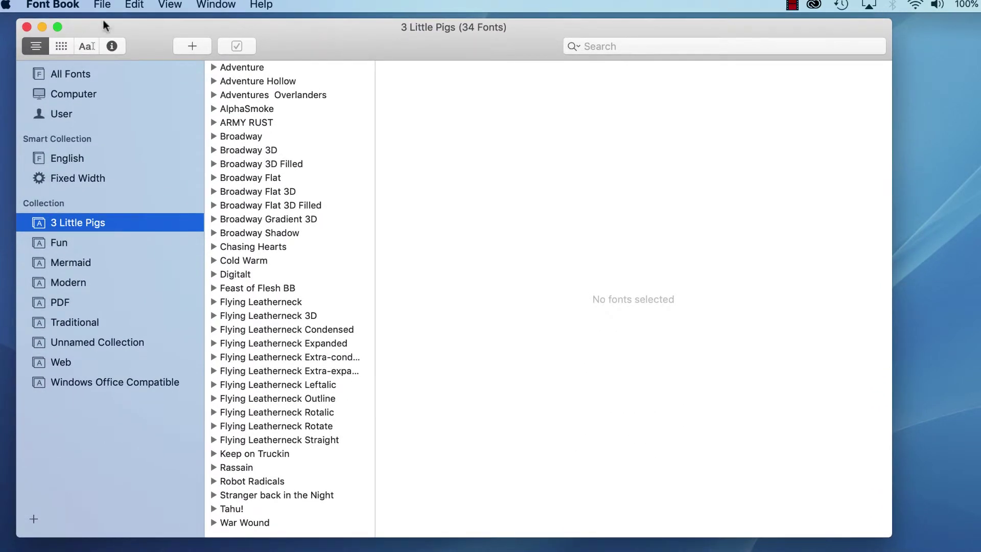
- Add the powerchord folder from the Desktop and install both PowerChord.dfont and PowerChord.ttf from the font validation list
left_click(102, 5)
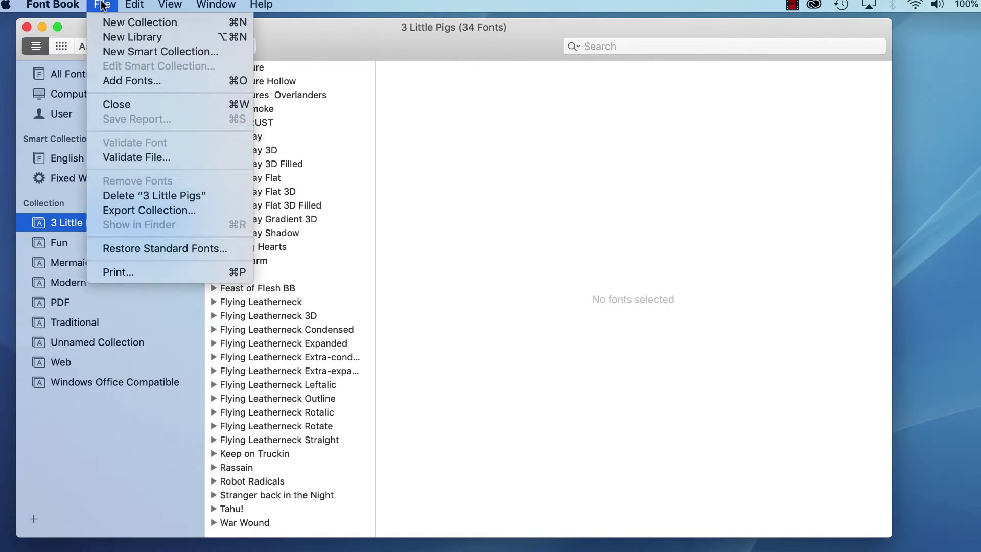
left_click(125, 81)
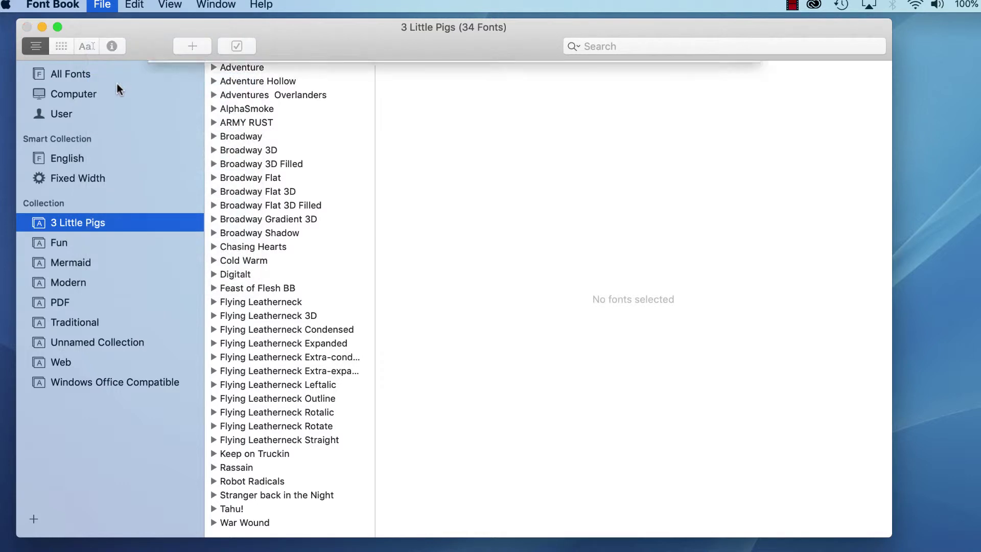
left_click(194, 282)
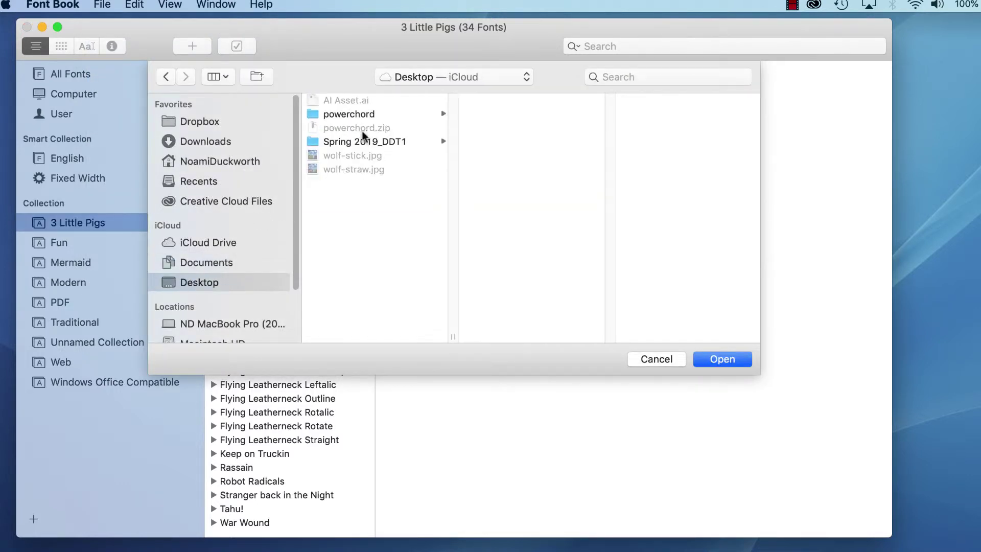
left_click(344, 117)
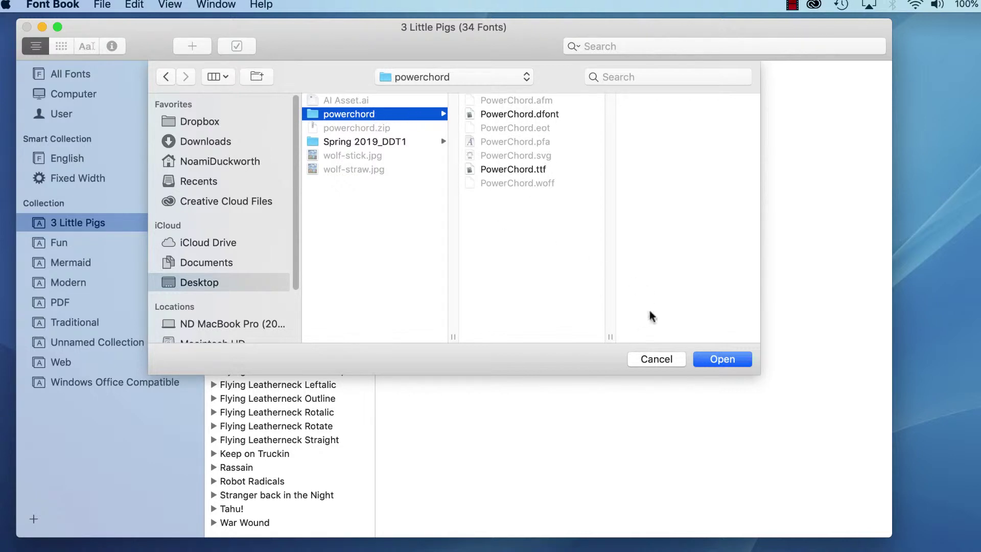
left_click(718, 361)
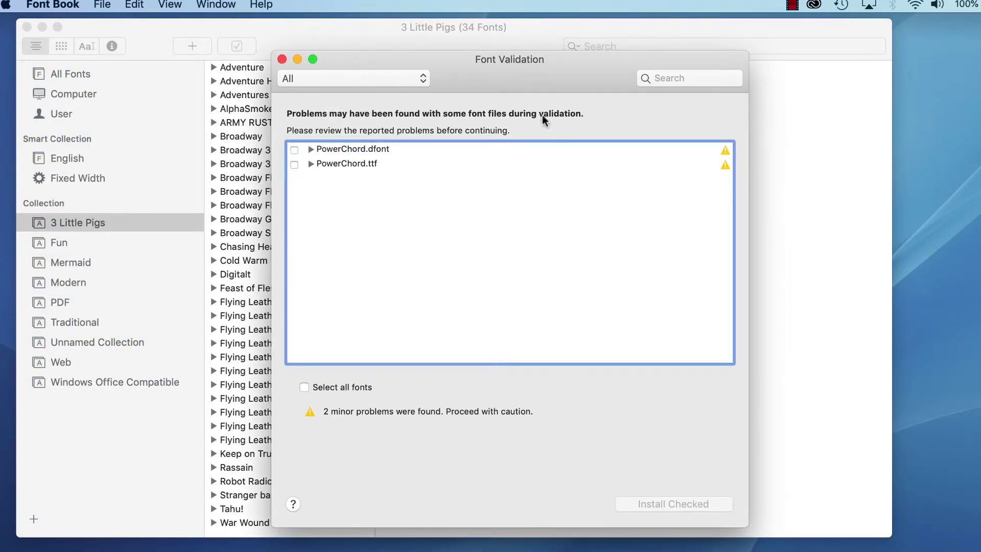
left_click(304, 387)
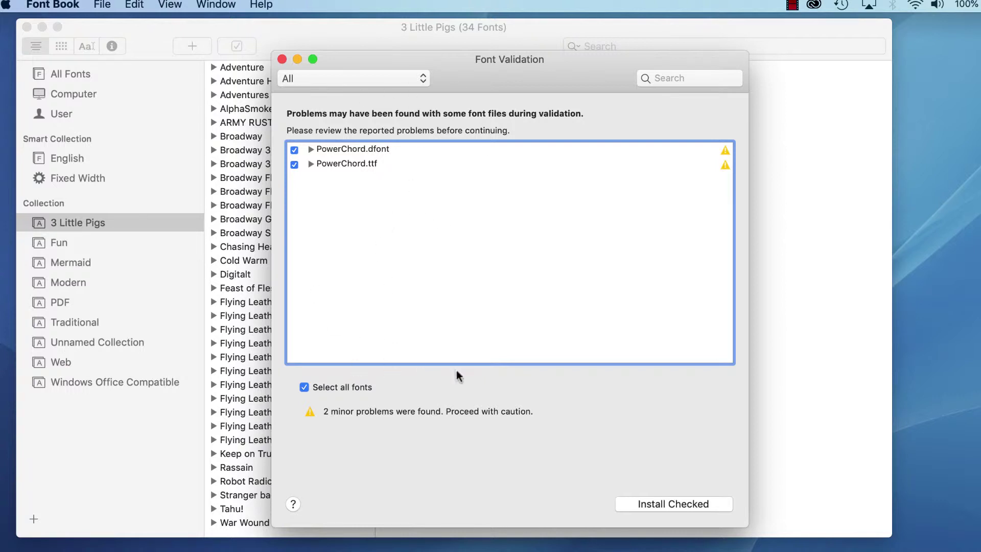
left_click(664, 505)
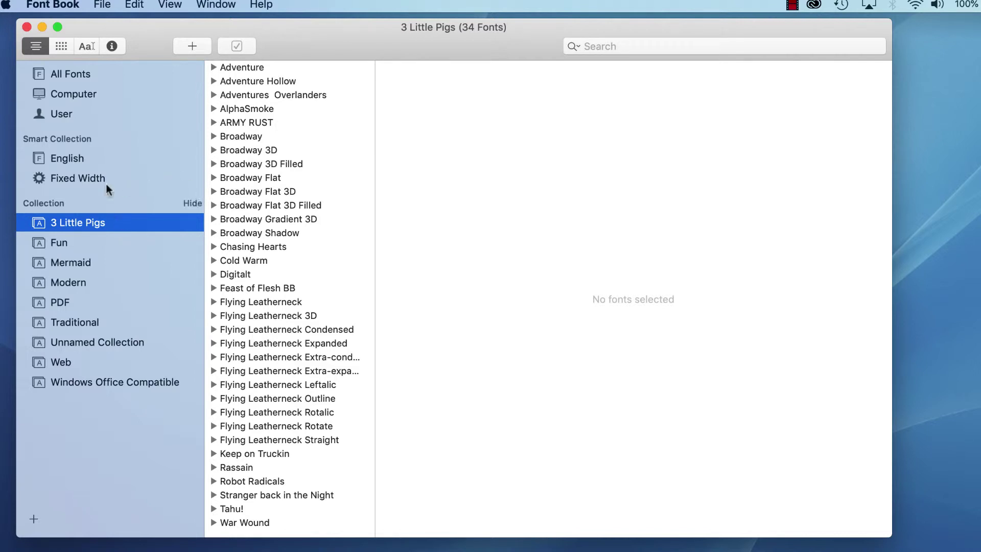
- Find PowerChord among the user fonts, add it to the 3 Little Pigs collection, and display that collection
left_click(71, 75)
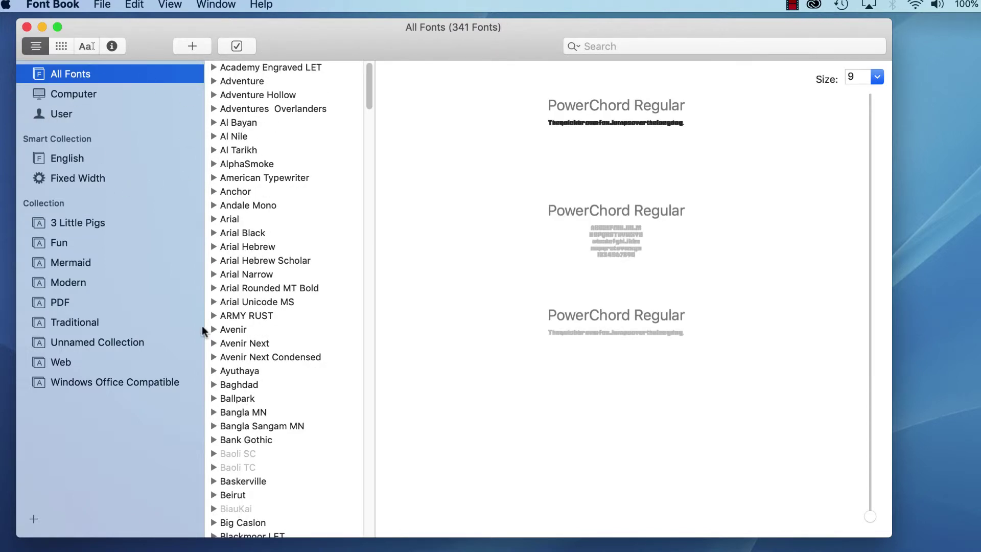
left_click(52, 114)
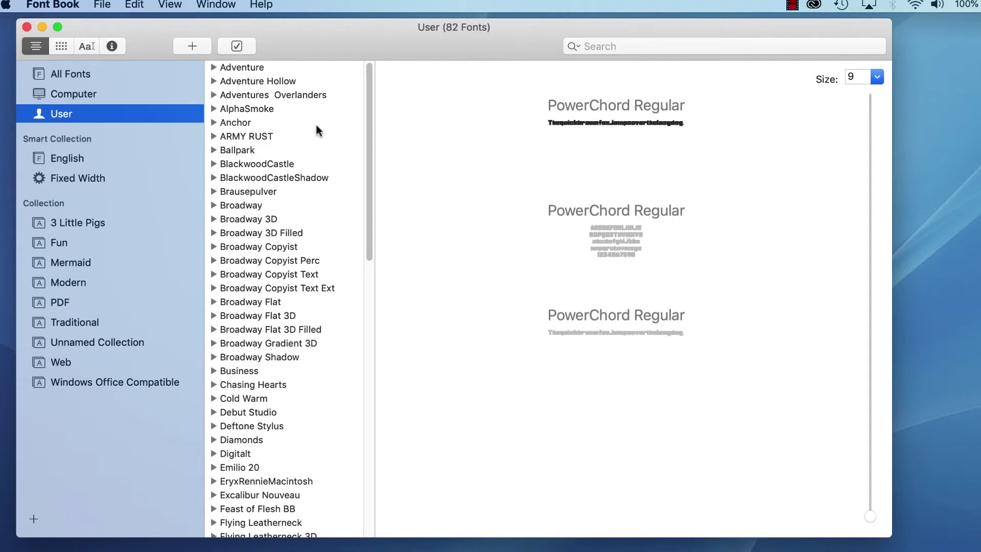
left_click_drag(368, 127, 376, 355)
left_click(258, 299)
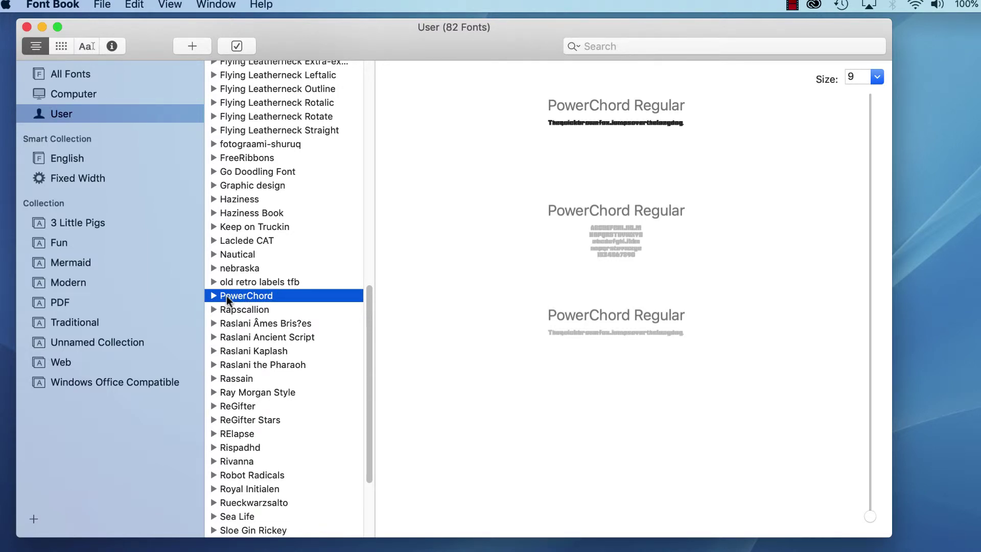
left_click_drag(227, 300, 94, 240)
left_click(88, 223)
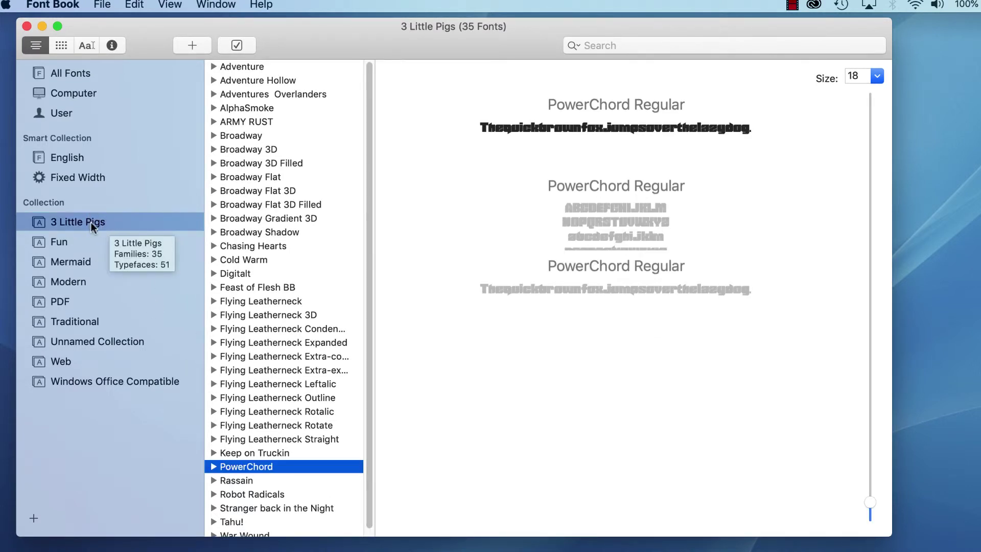
- Export the 3 Little Pigs collection to the Desktop under the name 3 Little Pigs
left_click(90, 222)
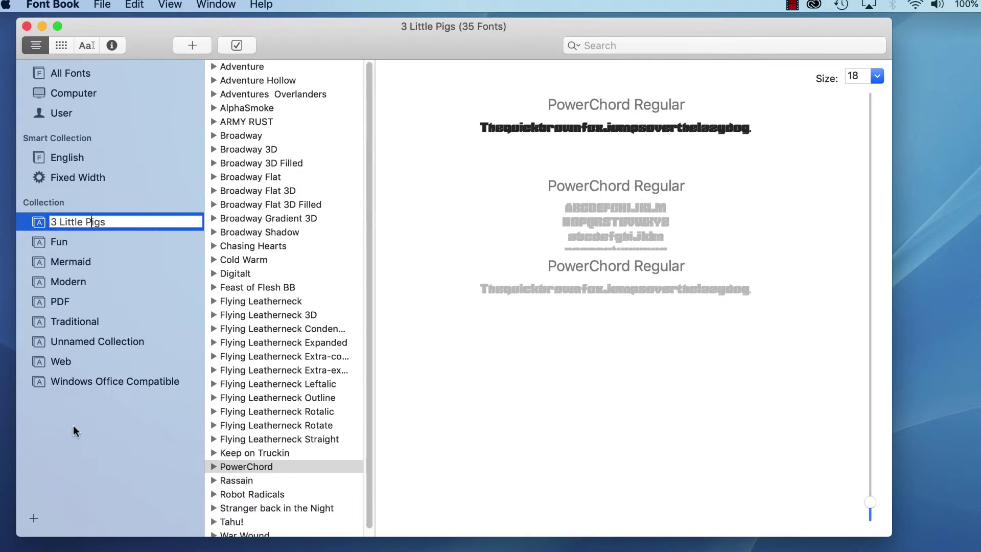
key("Return")
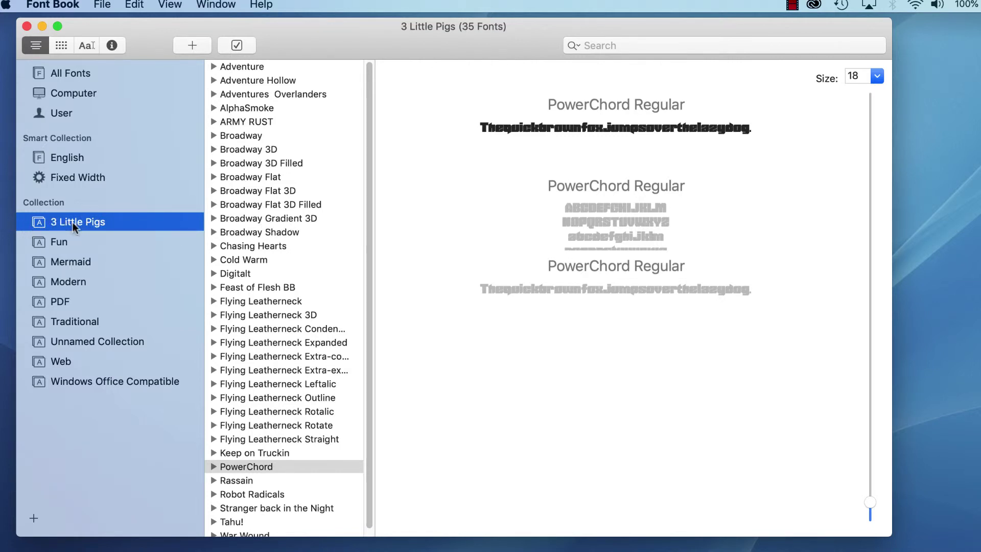
left_click(102, 5)
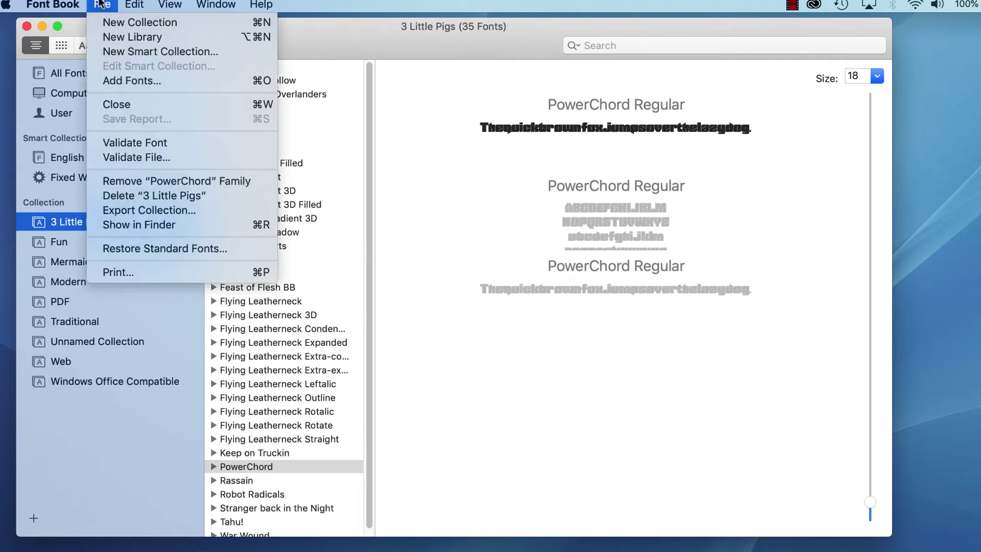
left_click(138, 212)
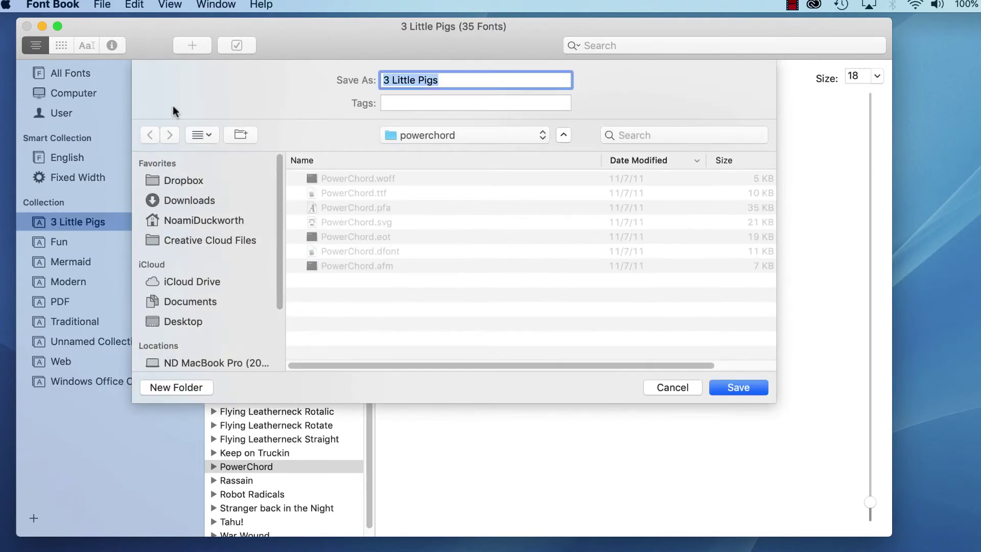
left_click(185, 321)
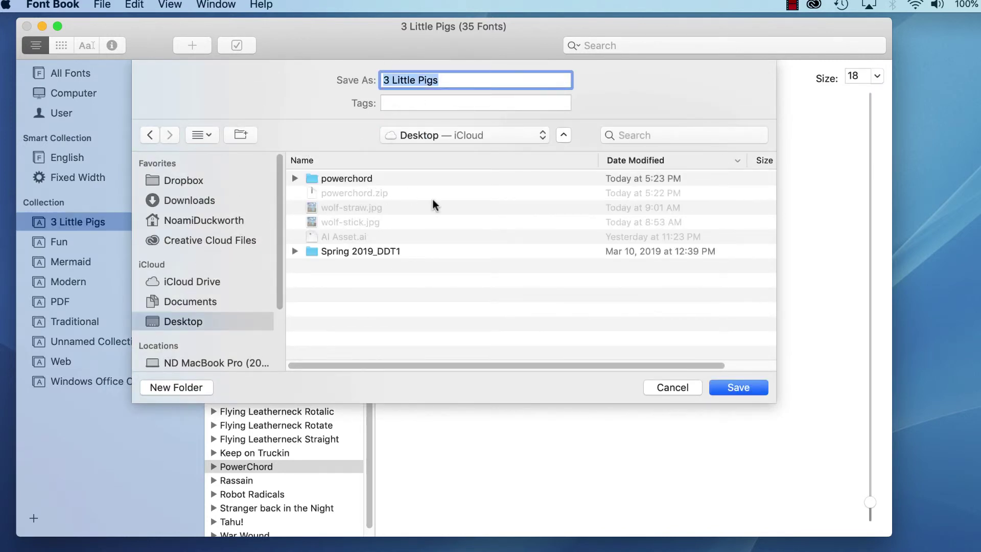
left_click(737, 388)
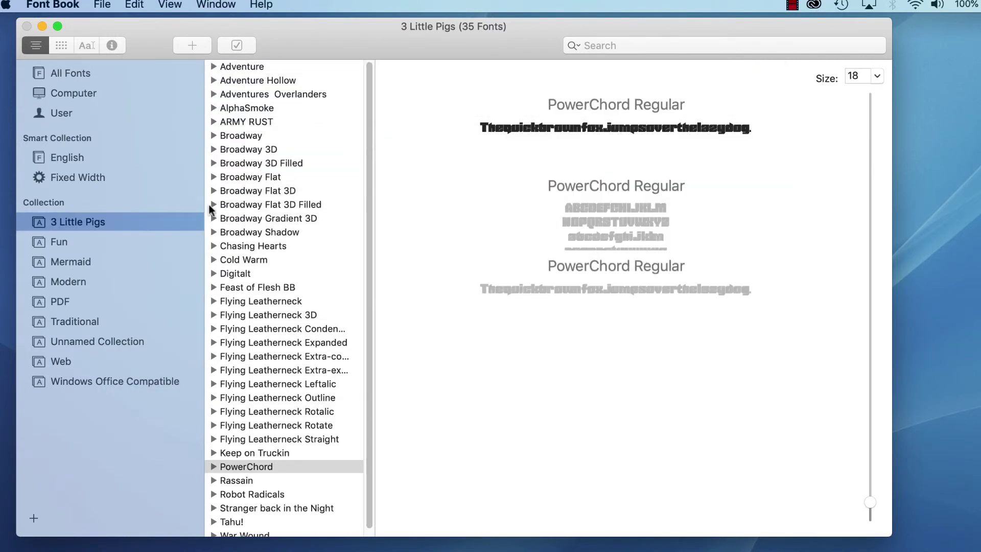
- Place the exported 3 Little Pigs folder beside the powerchord folder, examine its font subfolders, and close its window
mouse_move(575, 74)
left_mouse_down()
mouse_move(611, 69)
mouse_move(592, 75)
left_mouse_up()
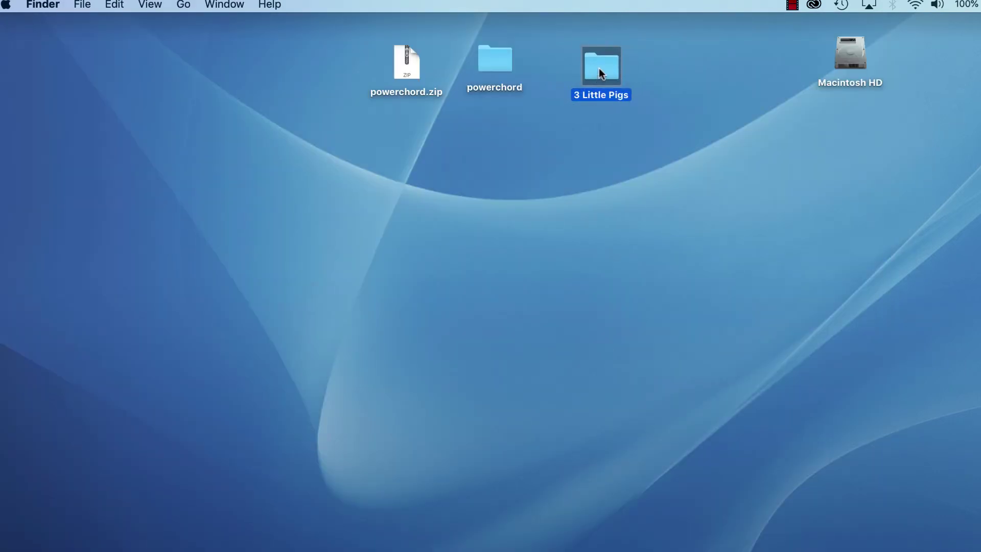
double_click(596, 70)
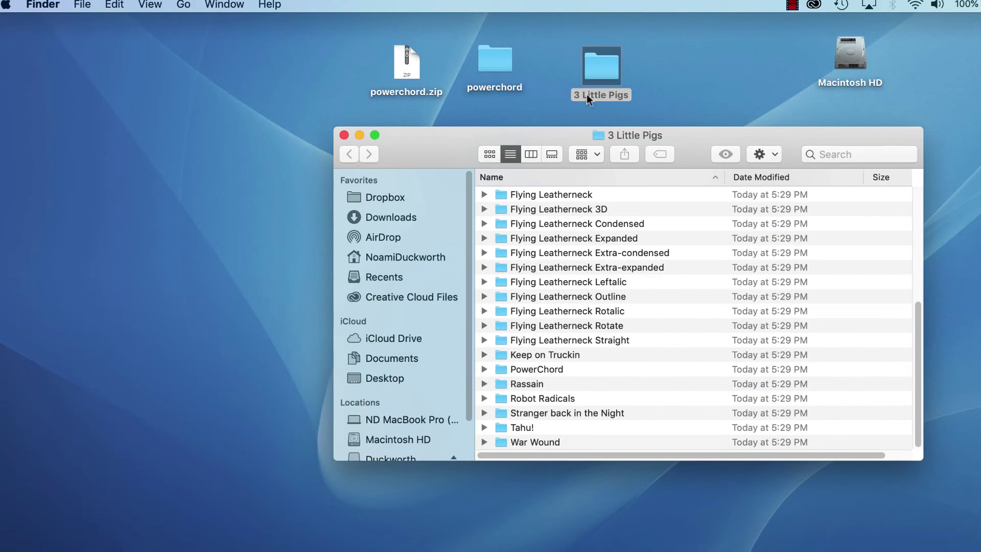
left_click_drag(917, 345, 906, 407)
left_click(343, 134)
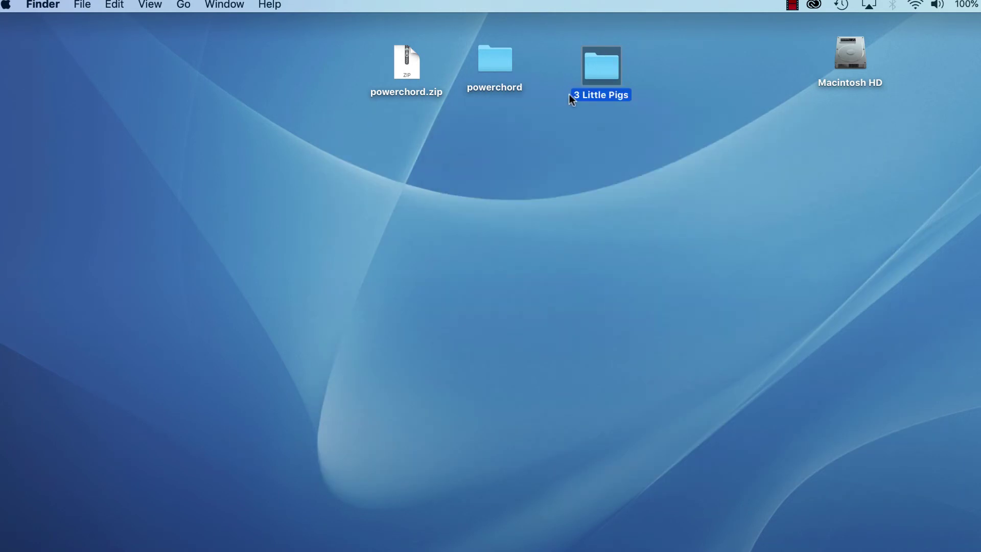
- Compress the 3 Little Pigs folder, place the zip archive below the desktop folders, and hide Font Book
right_click(600, 66)
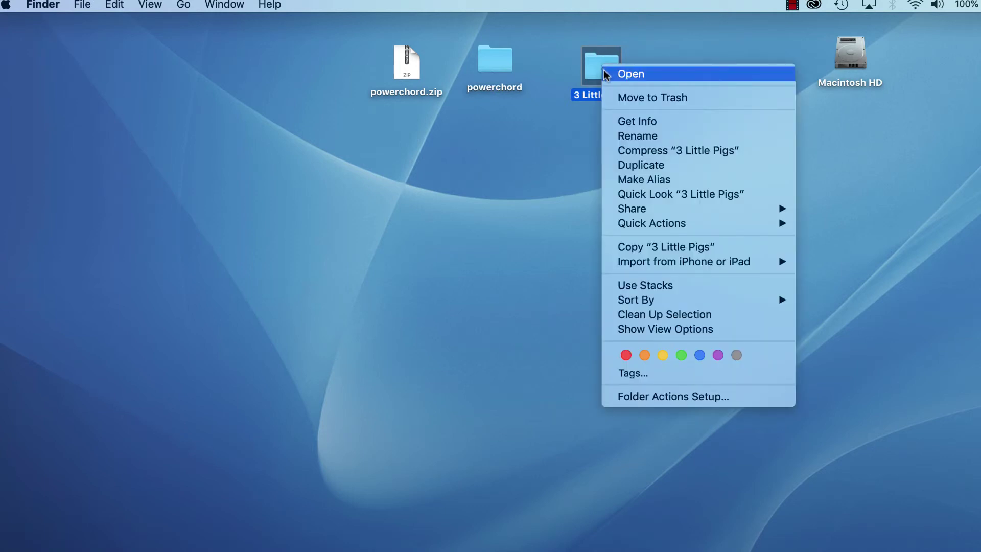
left_click(662, 152)
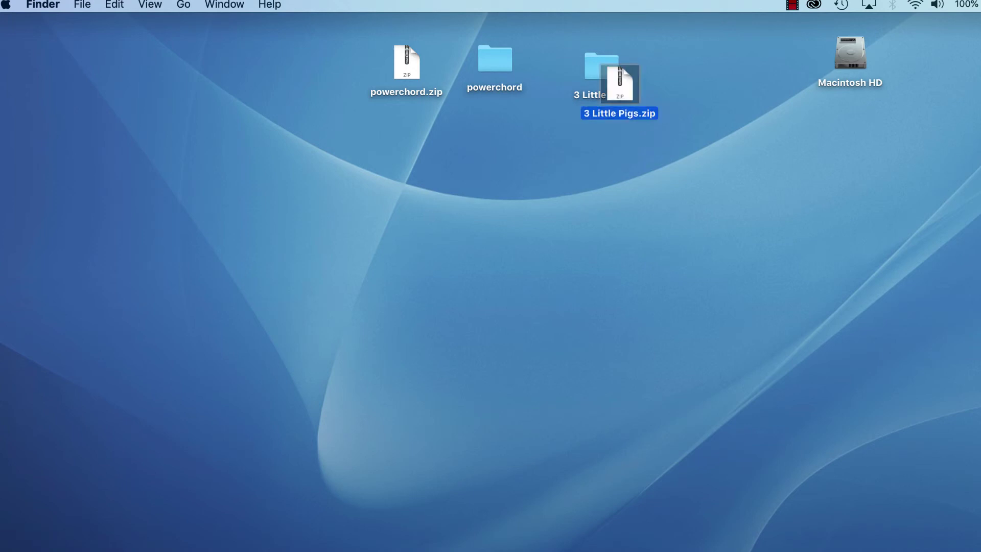
left_click_drag(613, 92, 515, 173)
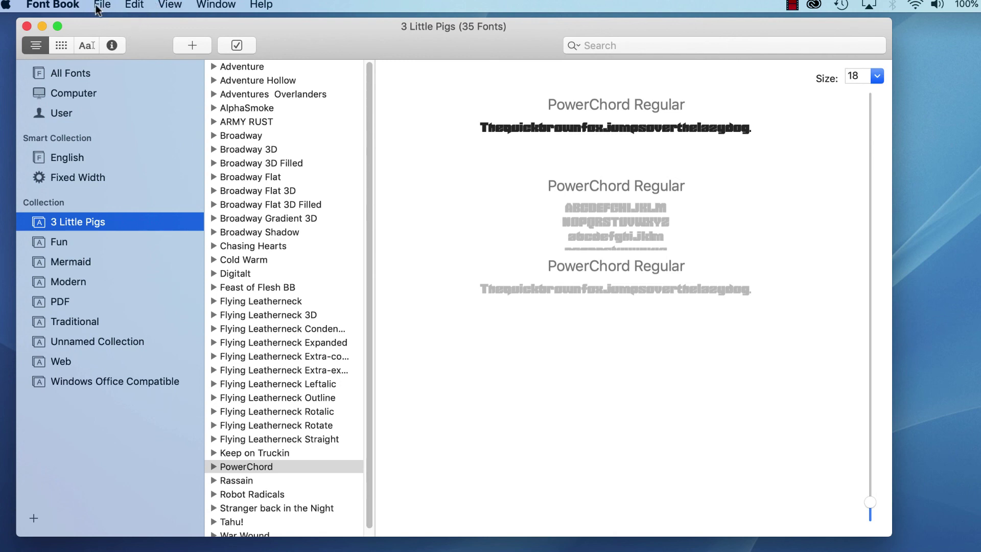
left_click(62, 9)
left_click(64, 147)
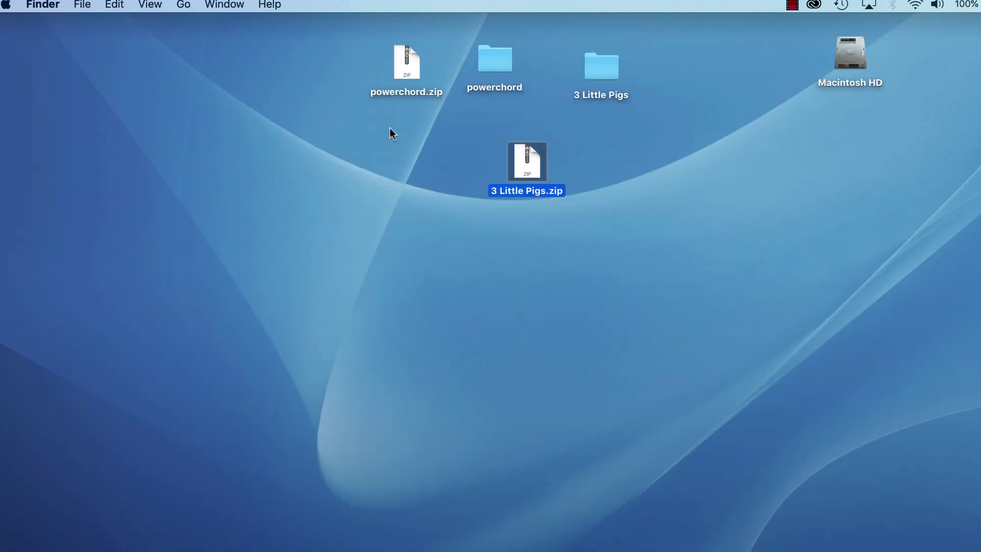